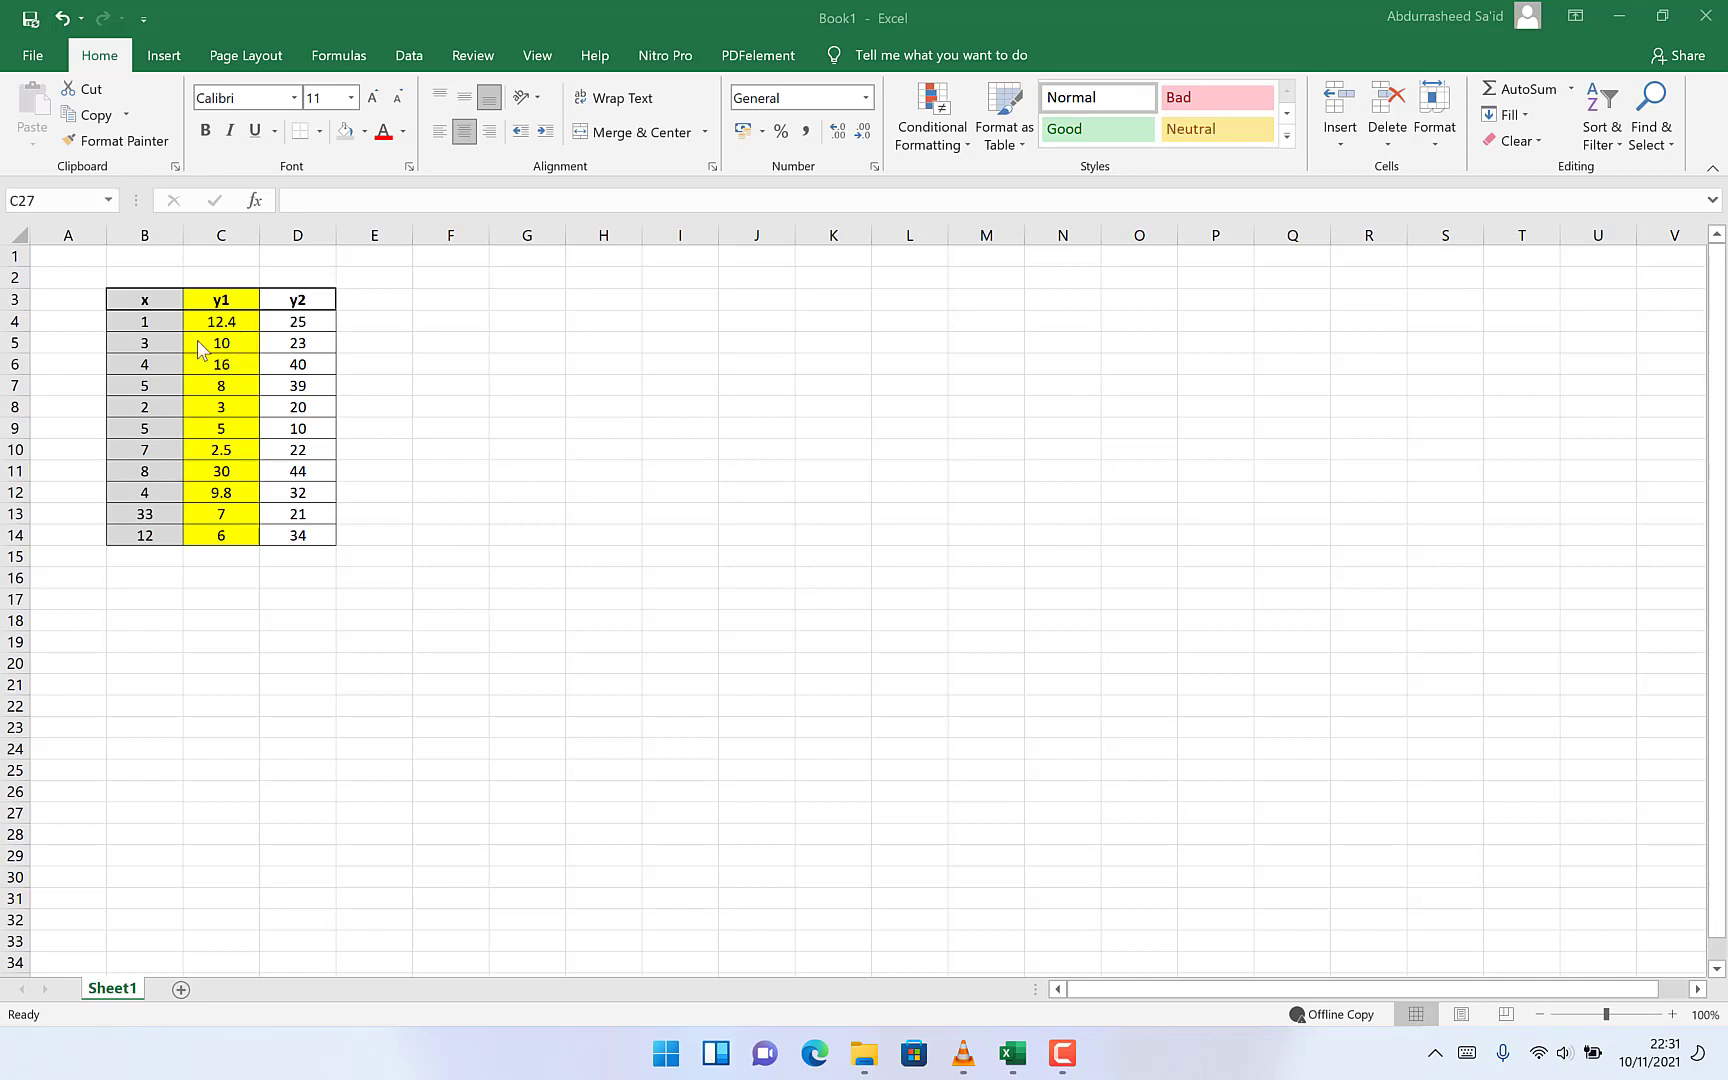
# Step: Re-enter the header 'x' in cell B3
pyautogui.click(145, 305)
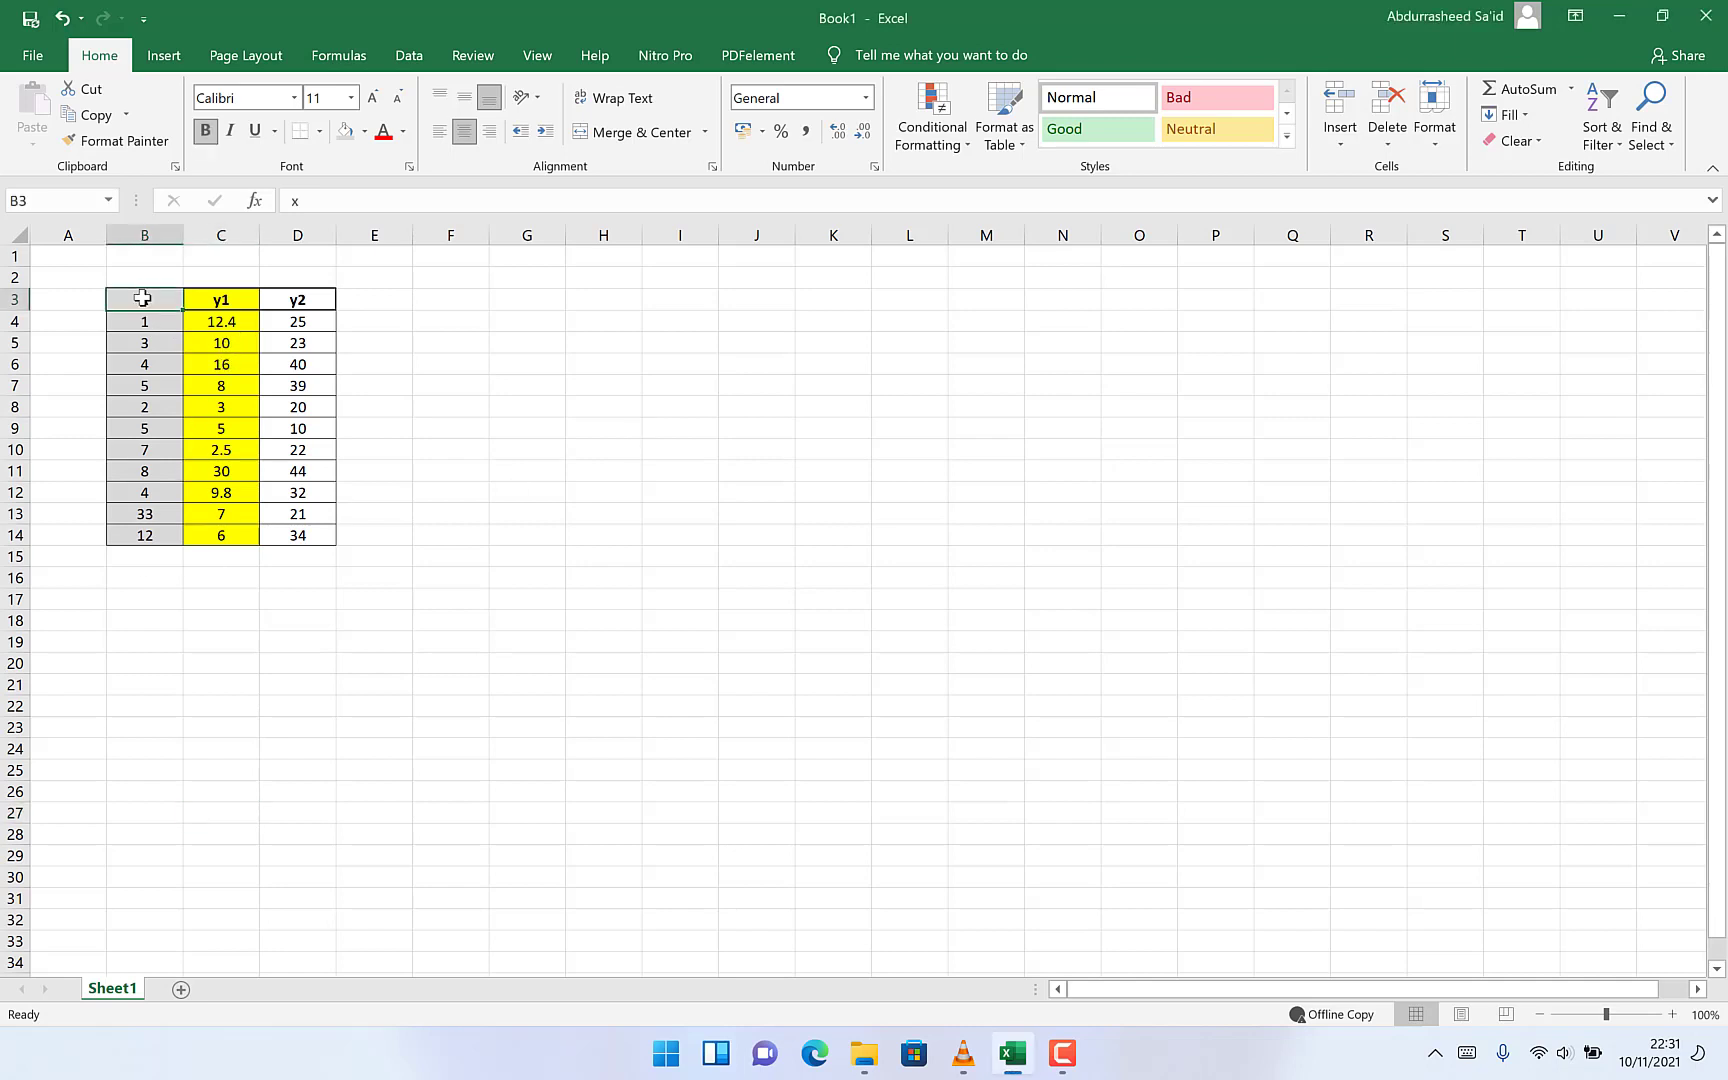
pyautogui.write('x')
pyautogui.doubleClick(147, 298)
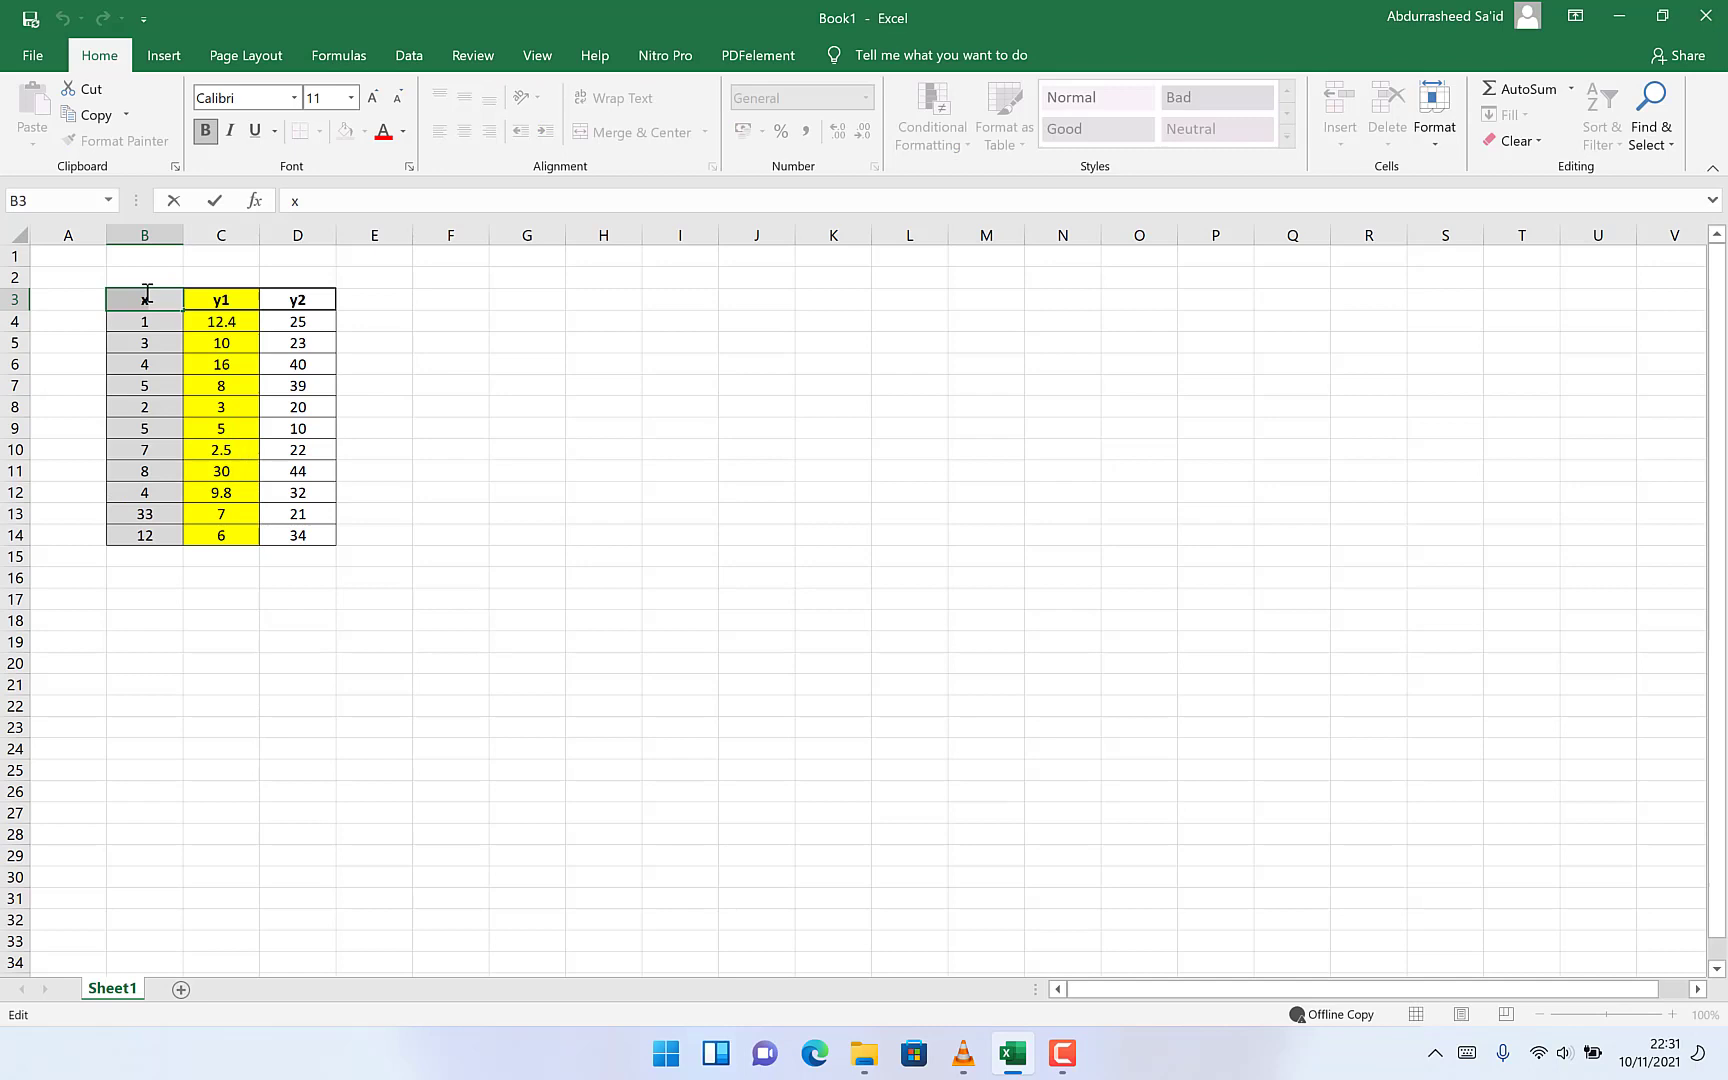
pyautogui.press('Return')
# Step: Select the x and y1 data, range B3:C14, for charting
pyautogui.moveTo(142, 301); pyautogui.dragTo(145, 535)
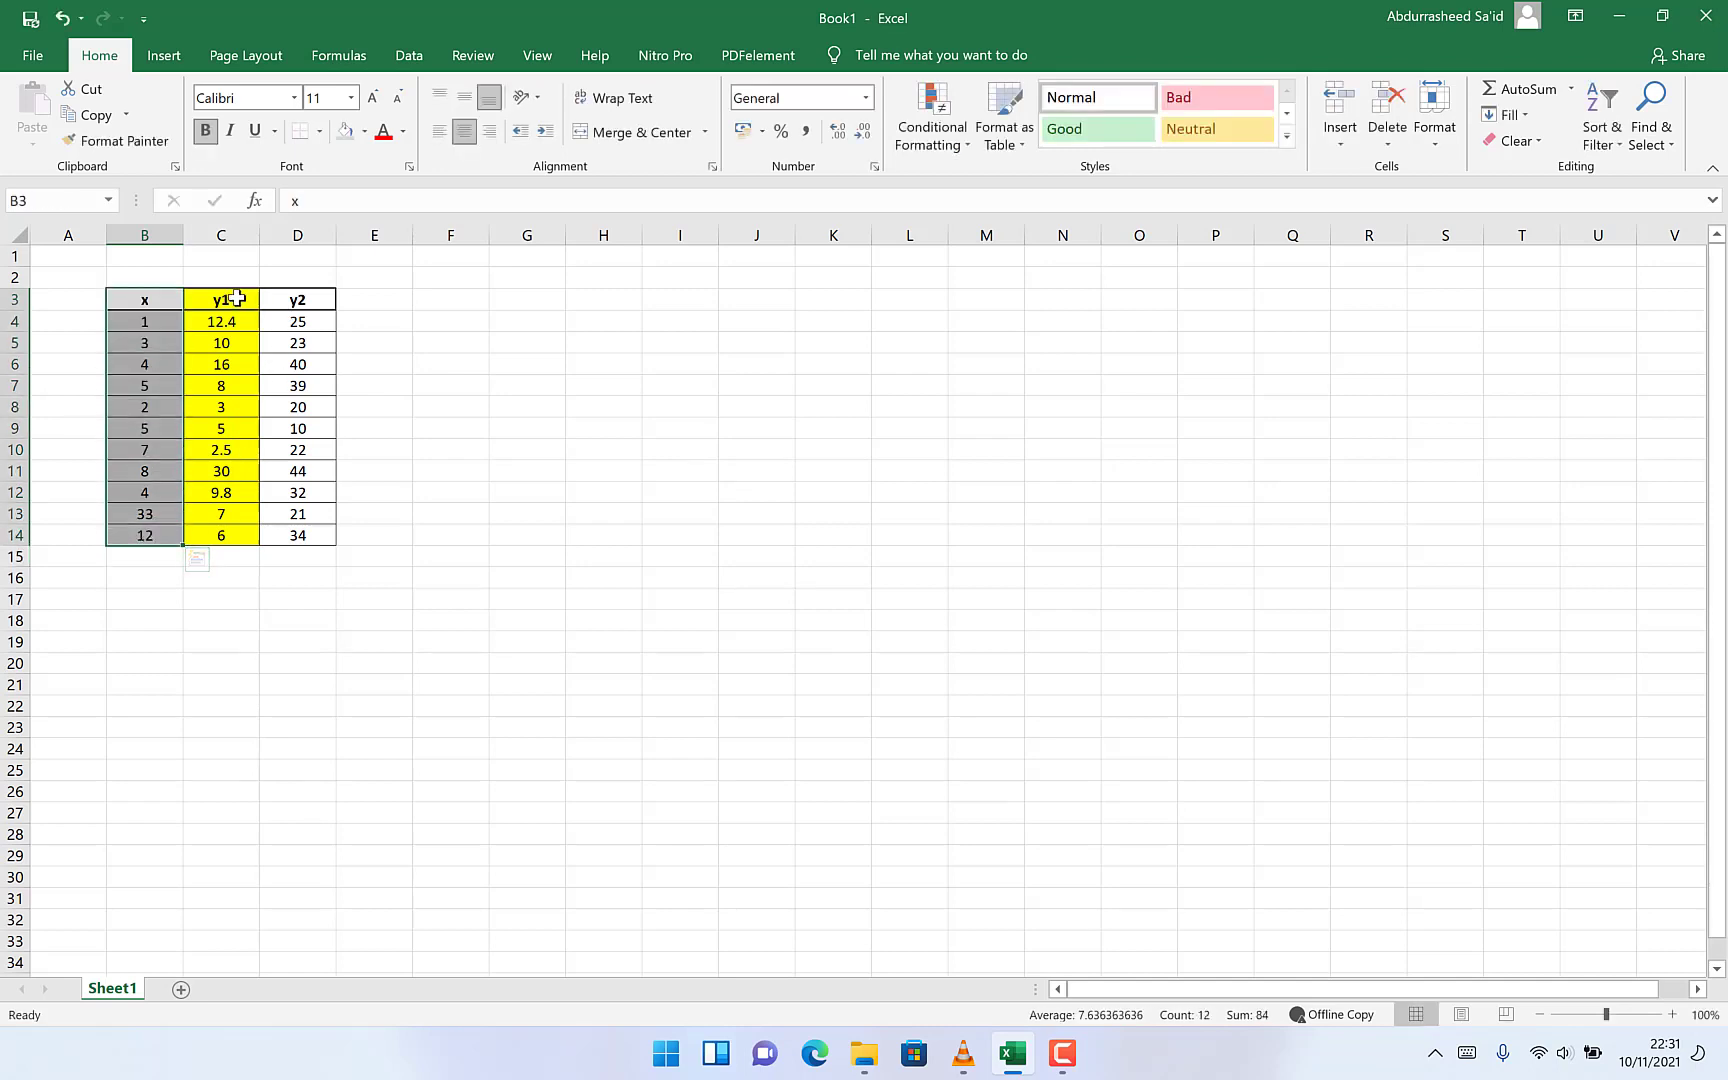
pyautogui.moveTo(236, 298); pyautogui.dragTo(226, 535)
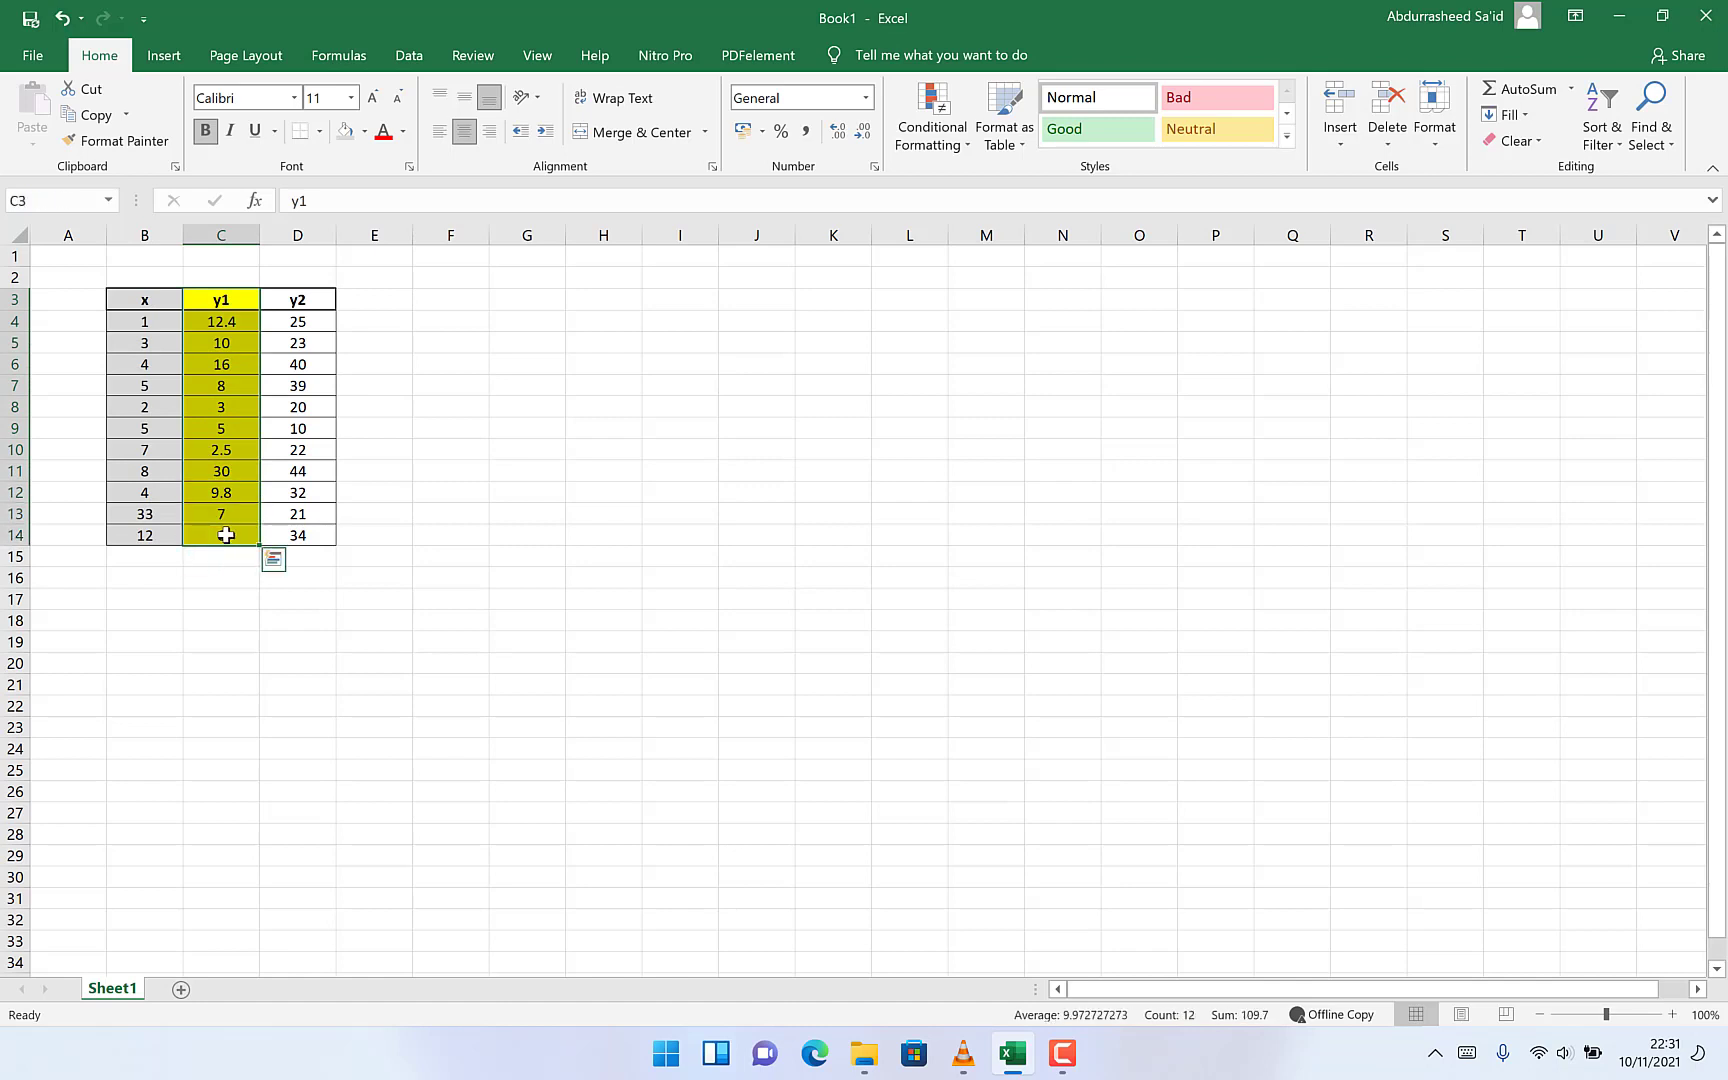
pyautogui.click(409, 570)
pyautogui.moveTo(151, 308); pyautogui.dragTo(228, 532)
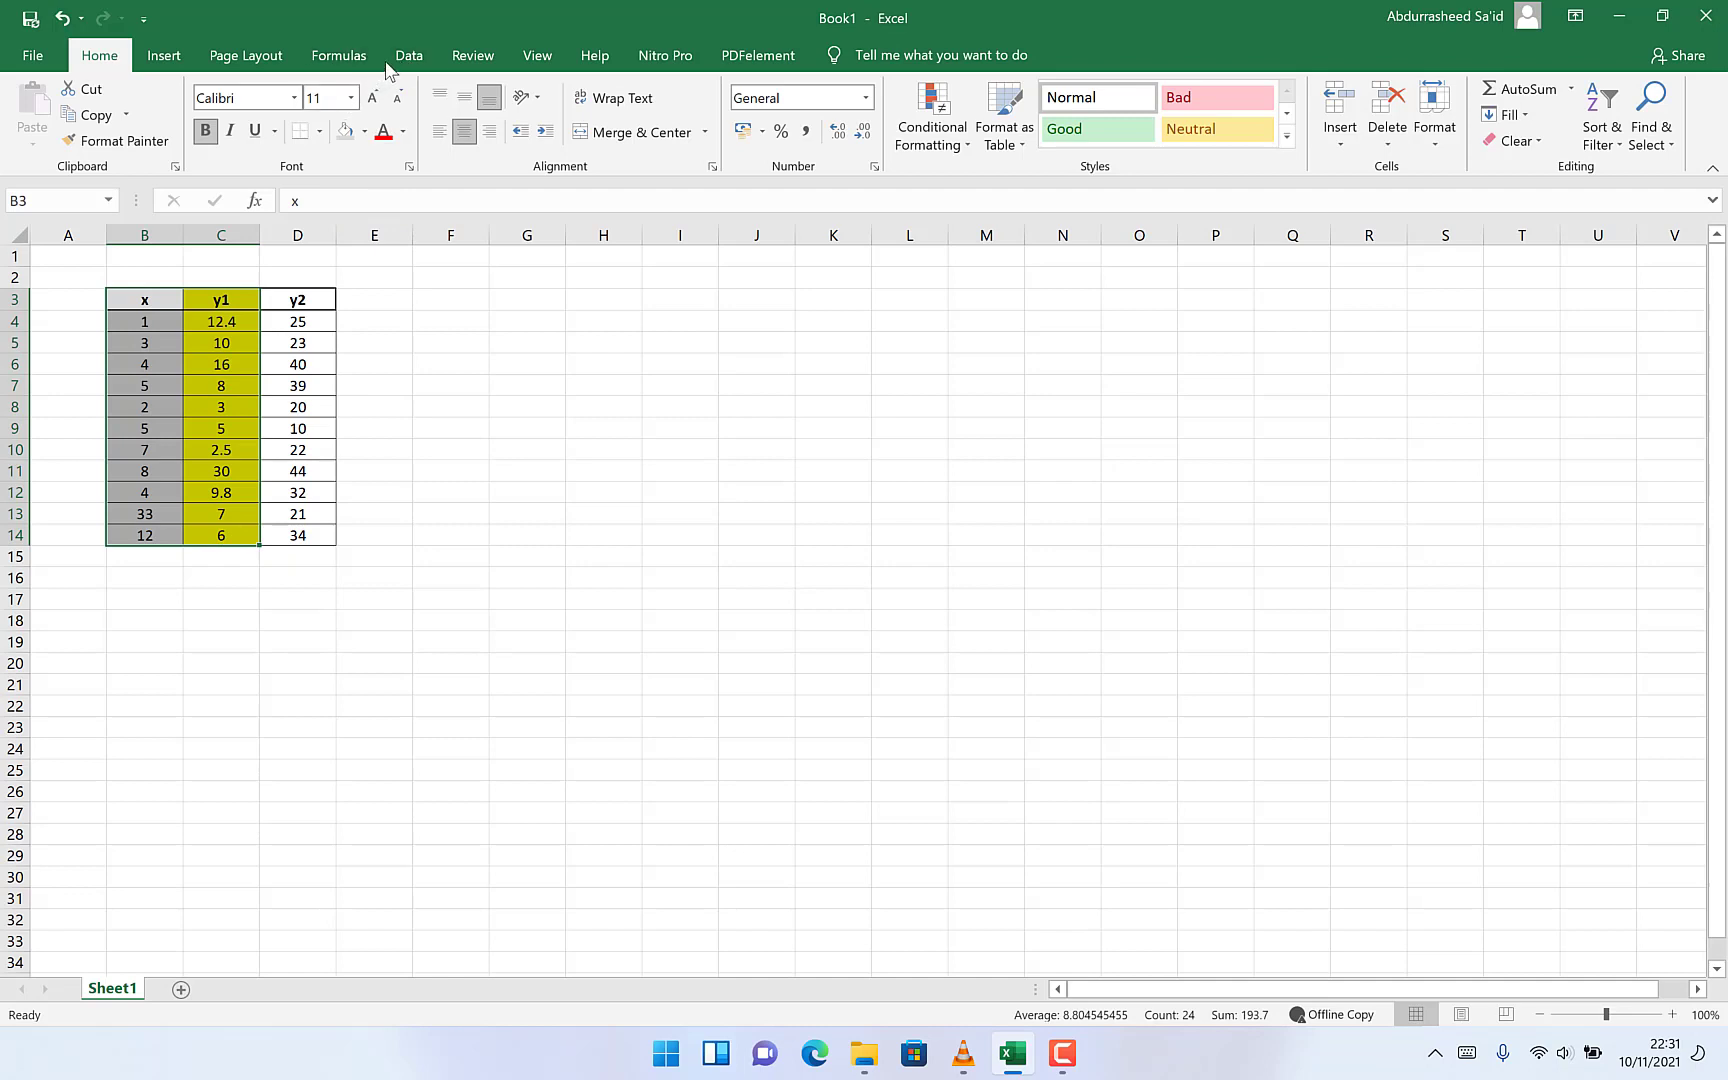
# Step: Insert a basic 2-D line chart from the selected x and y1 data
pyautogui.click(160, 57)
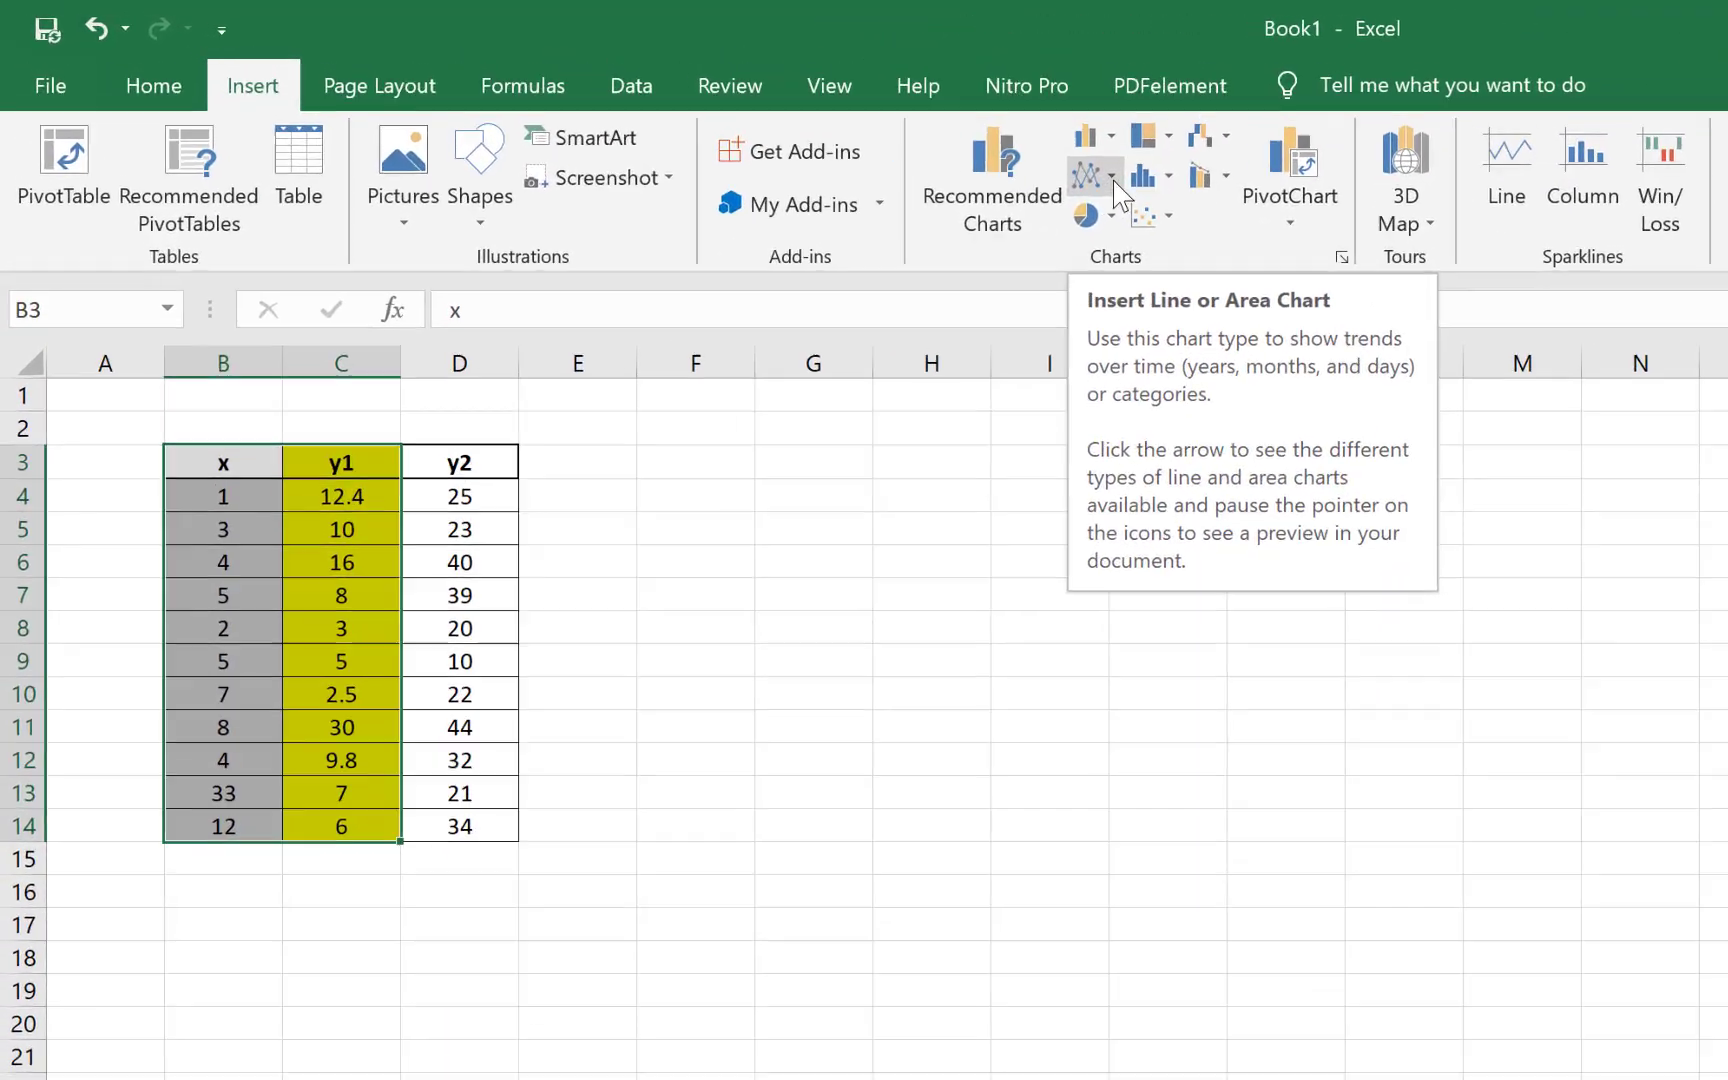
pyautogui.click(717, 118)
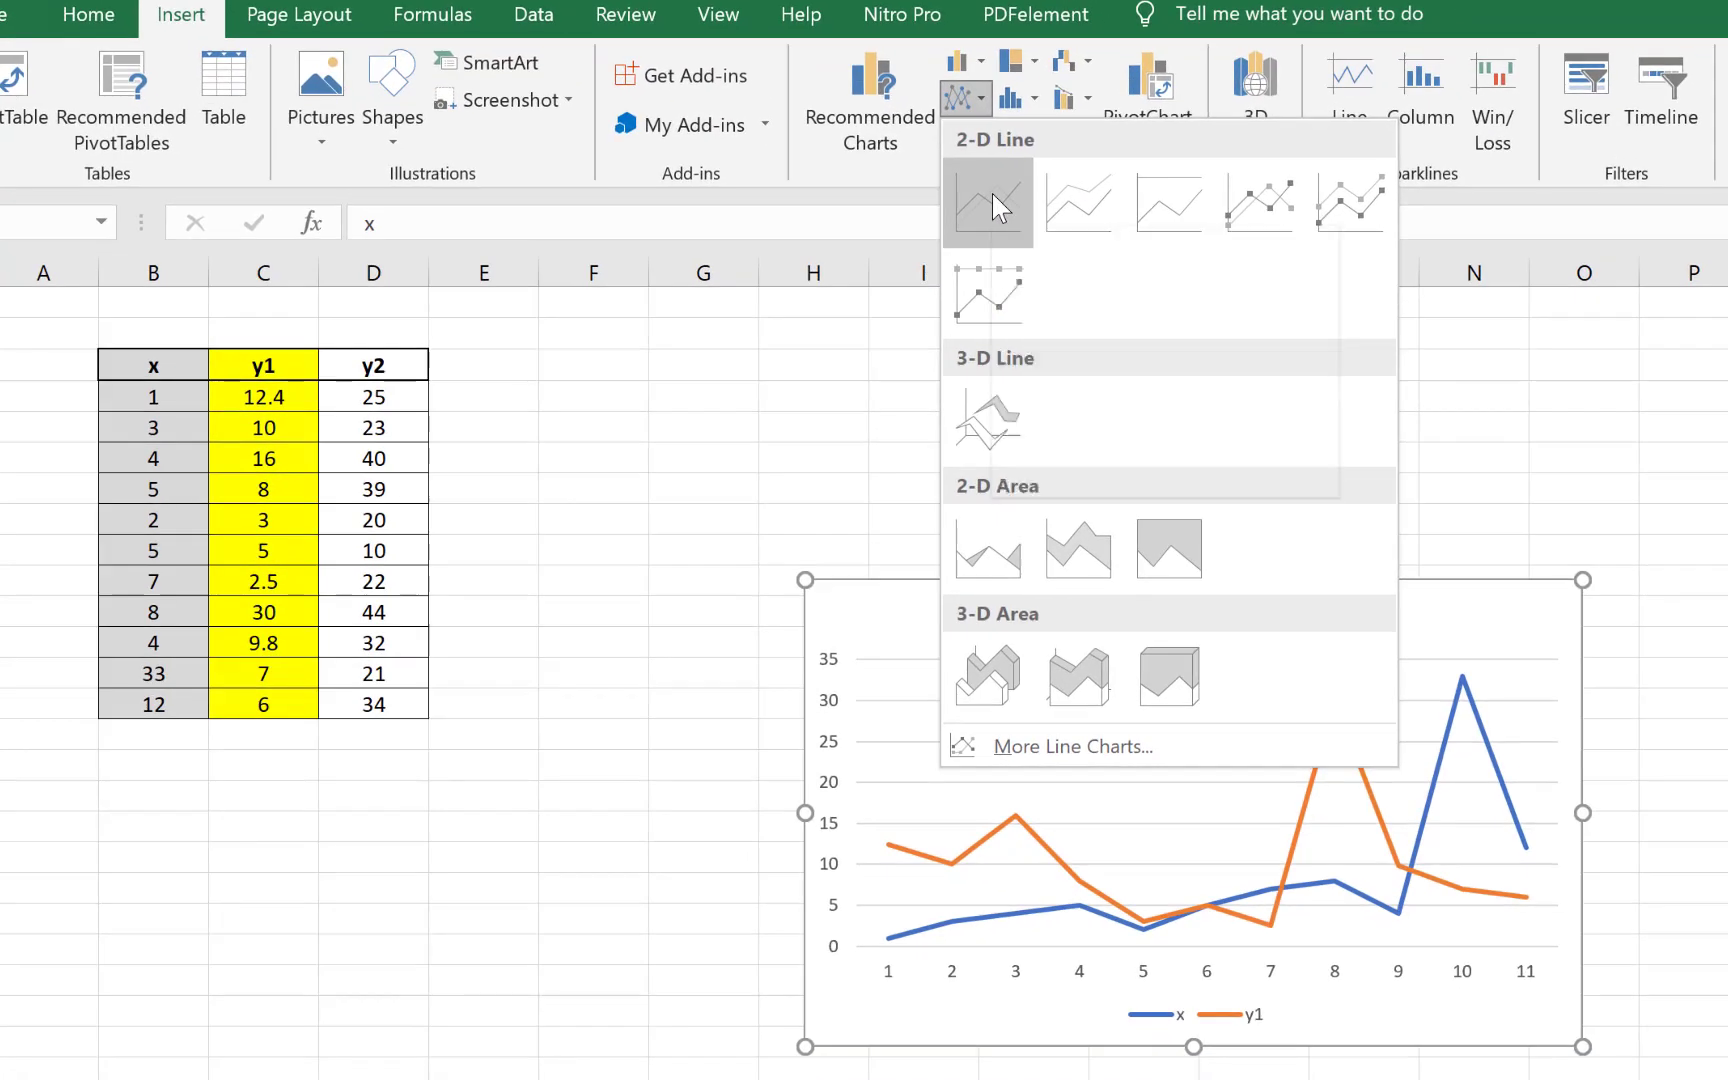
pyautogui.click(1045, 268)
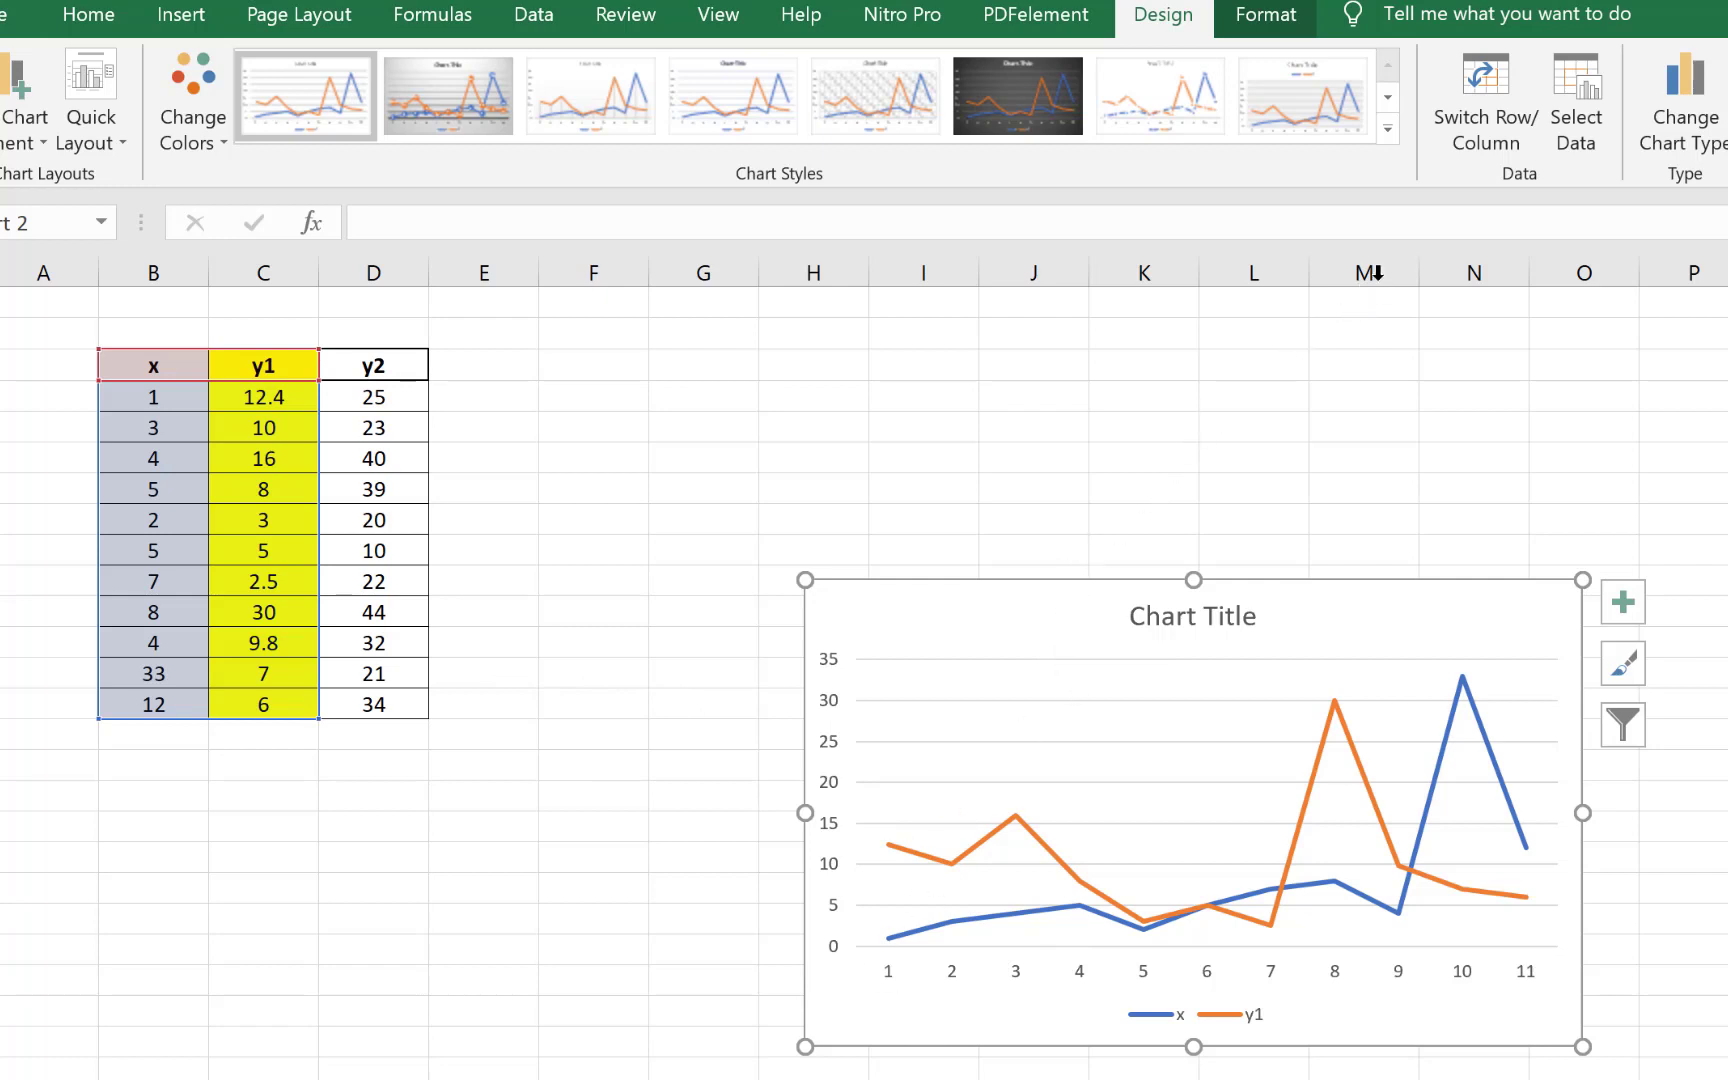
# Step: In Select Data, add a new series named from cell D3 (y2)
pyautogui.click(1580, 130)
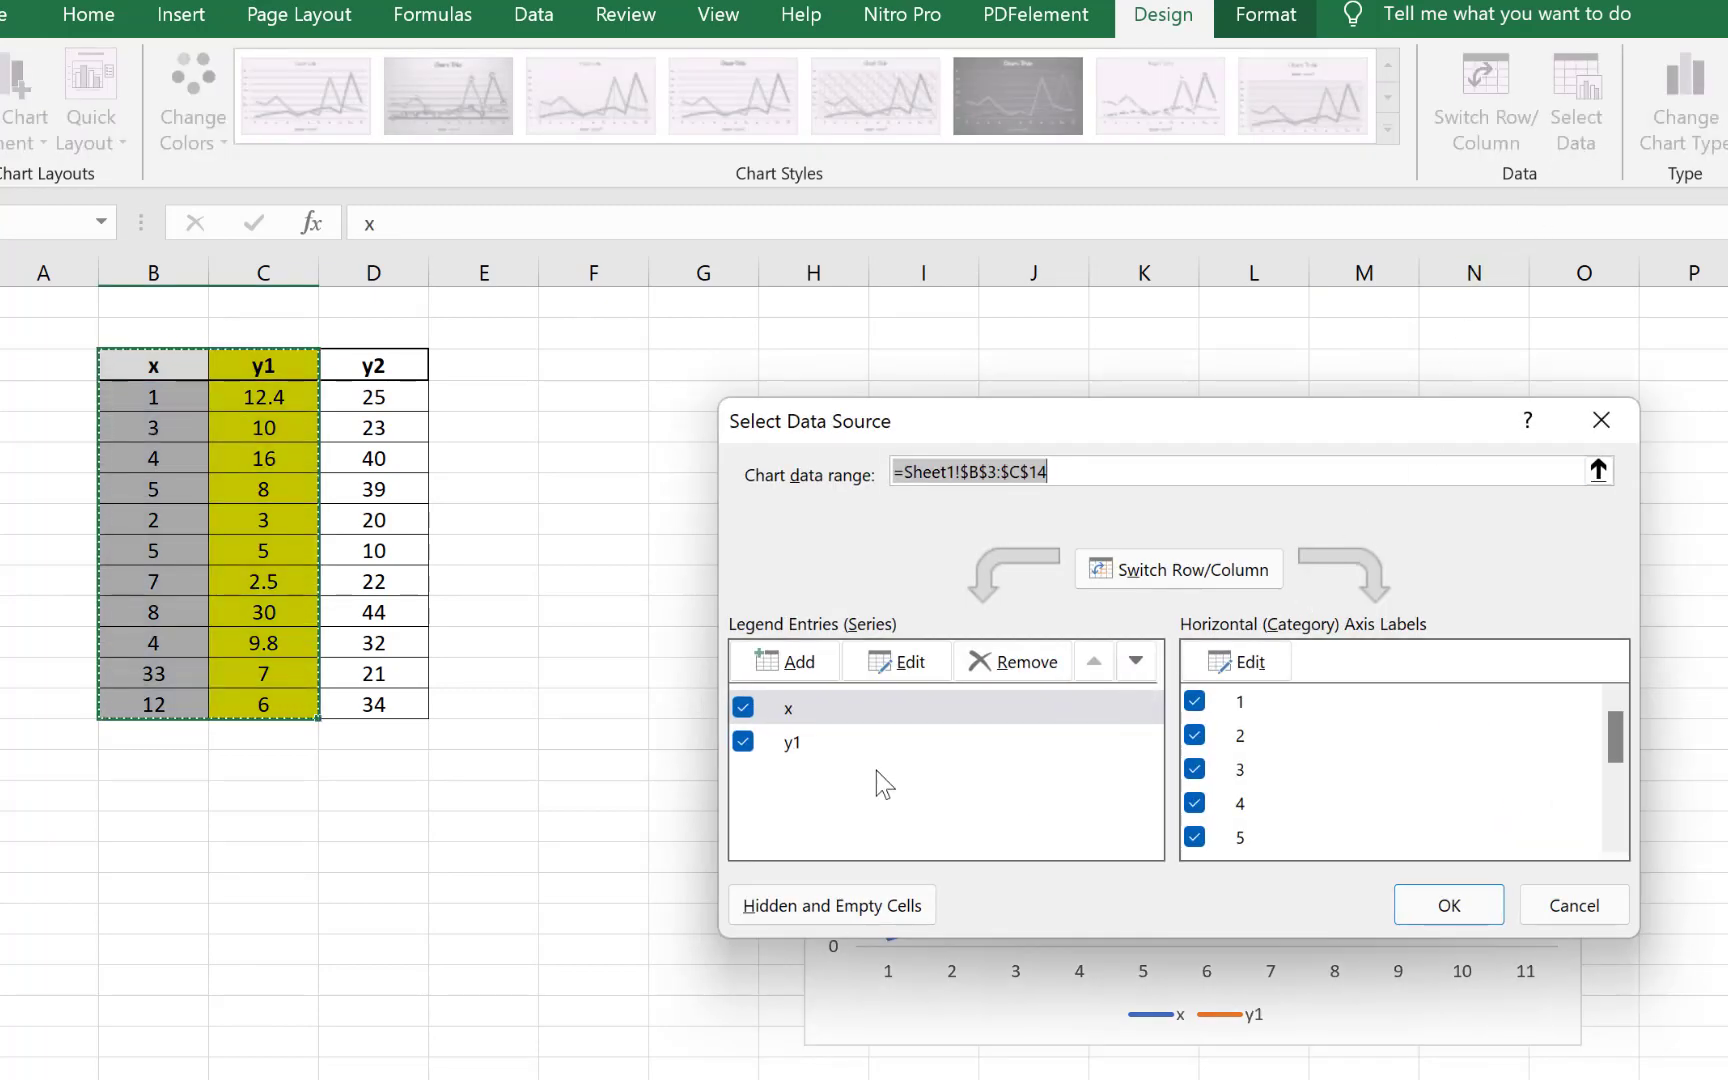
pyautogui.click(797, 664)
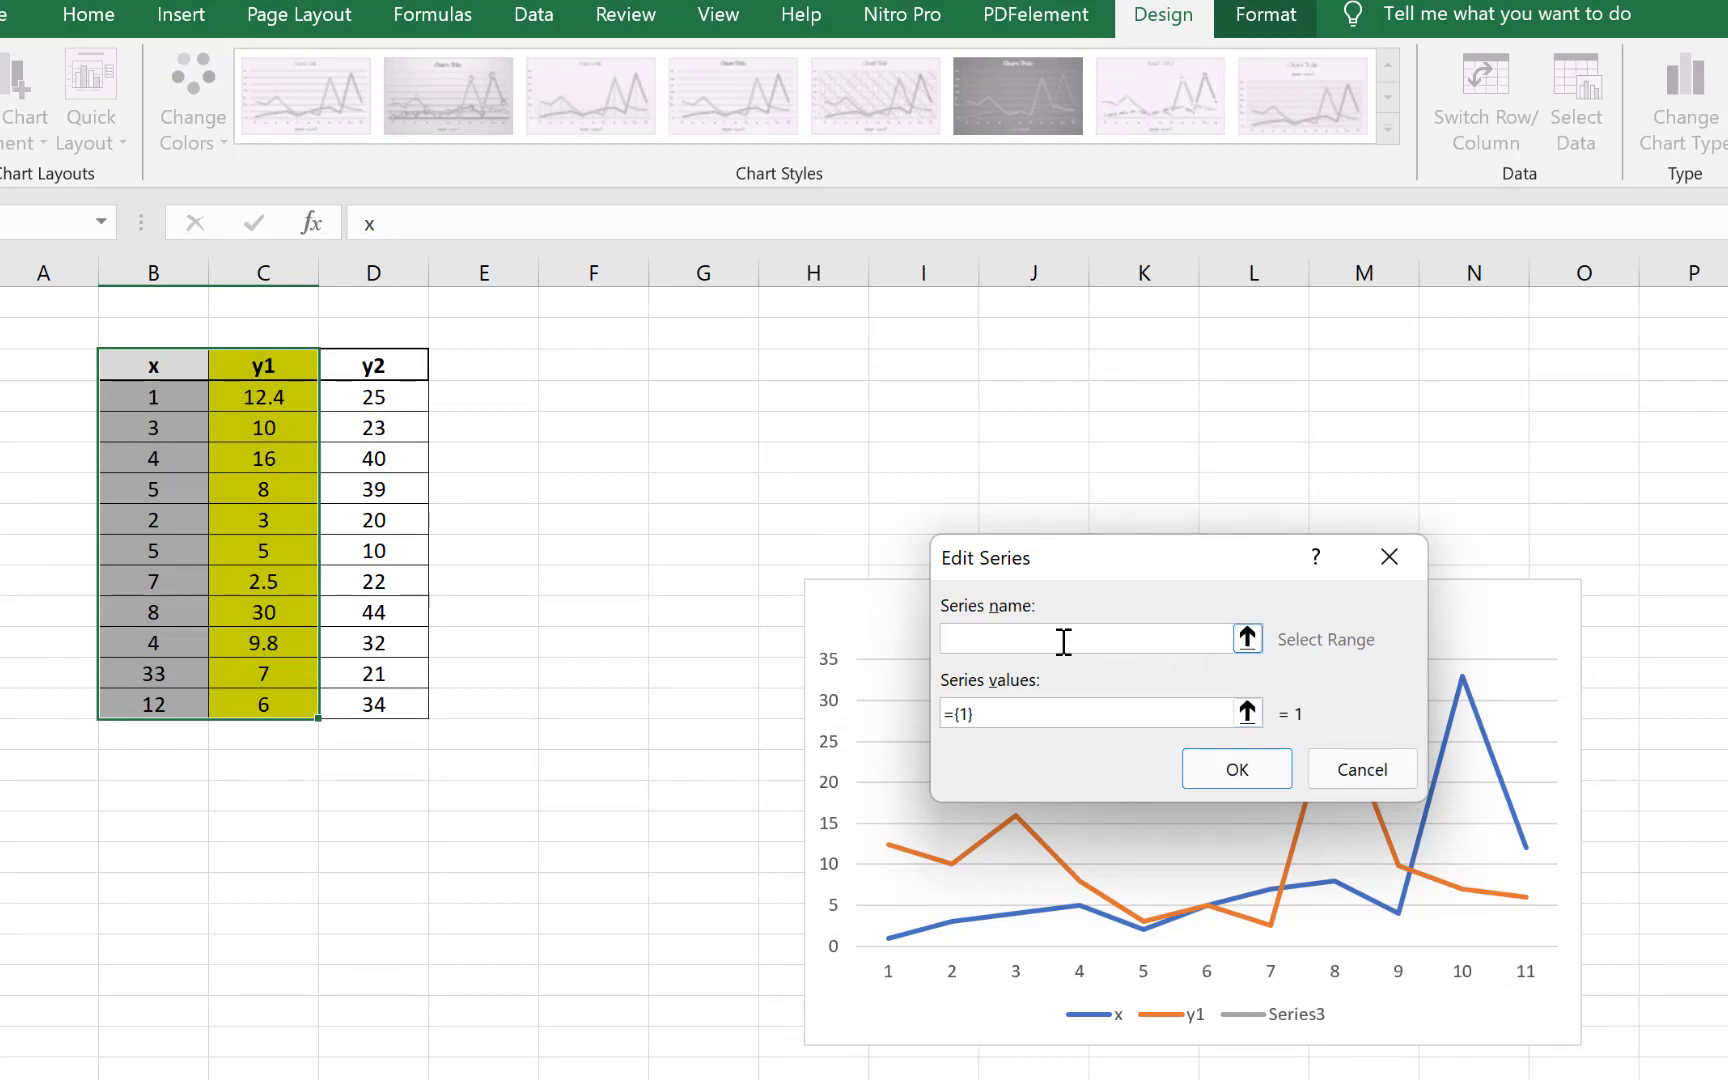
pyautogui.write('y2')
pyautogui.click(1247, 638)
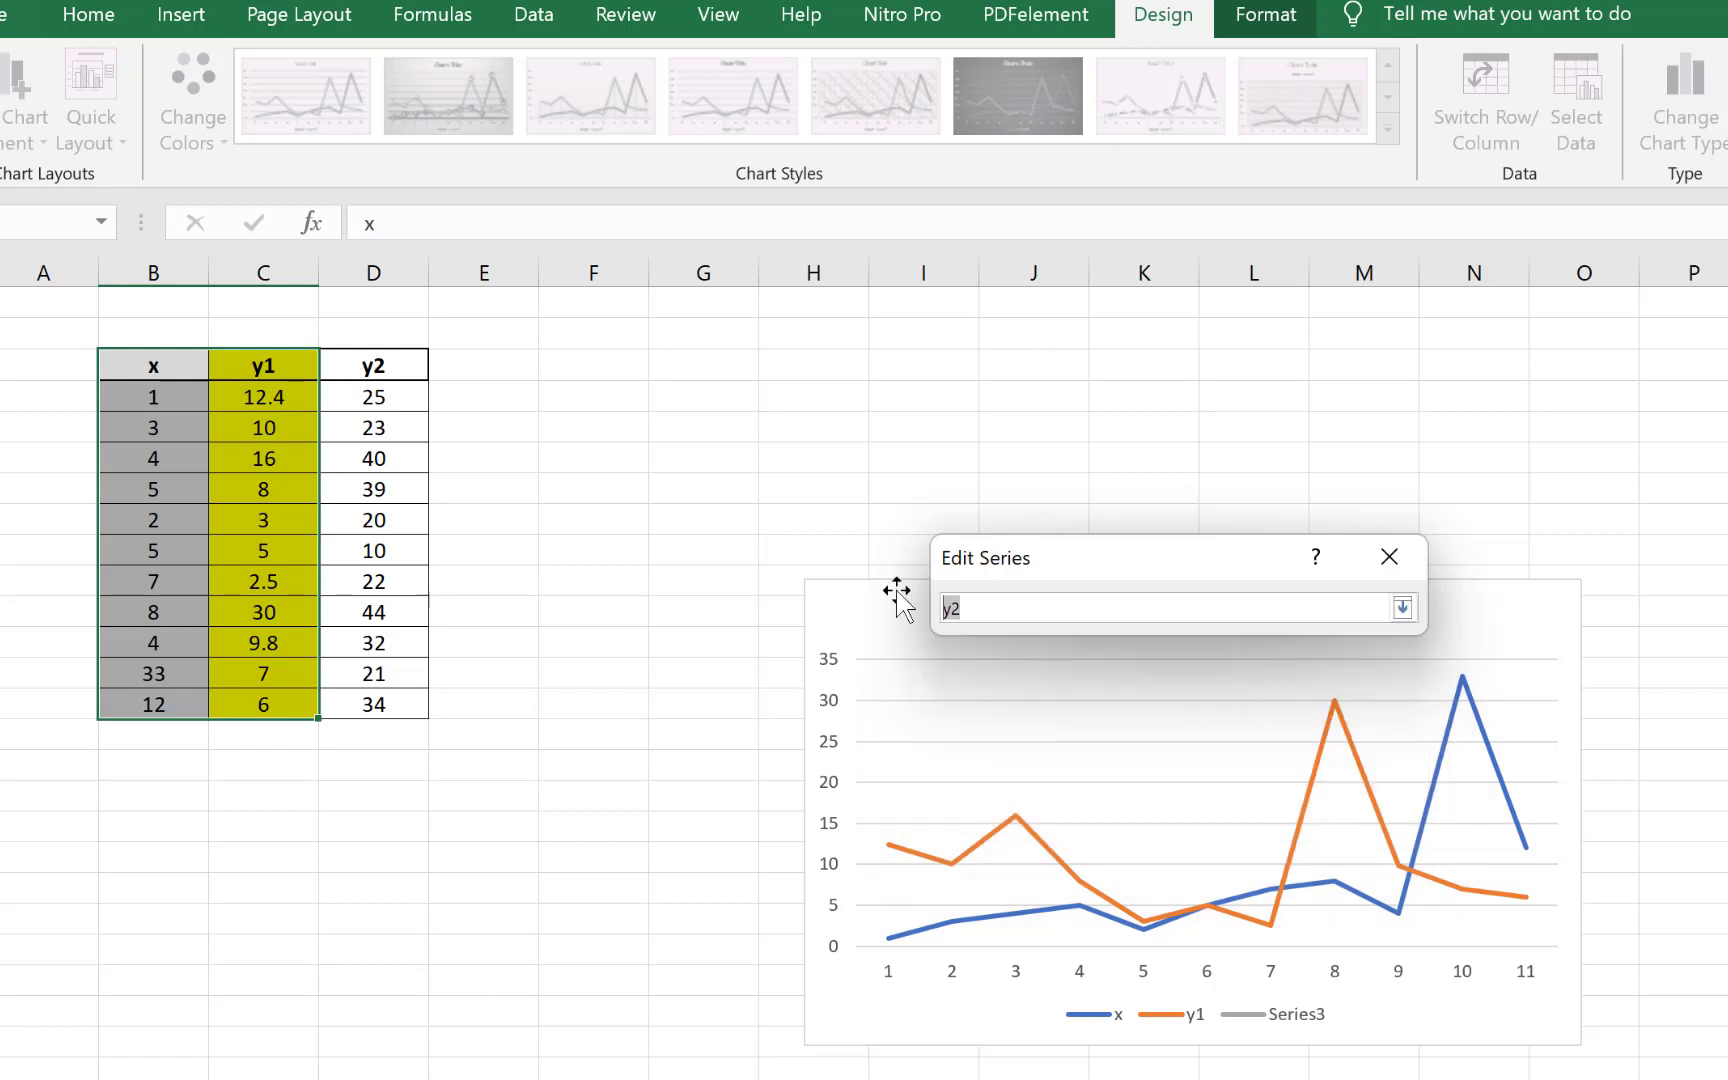
pyautogui.click(392, 366)
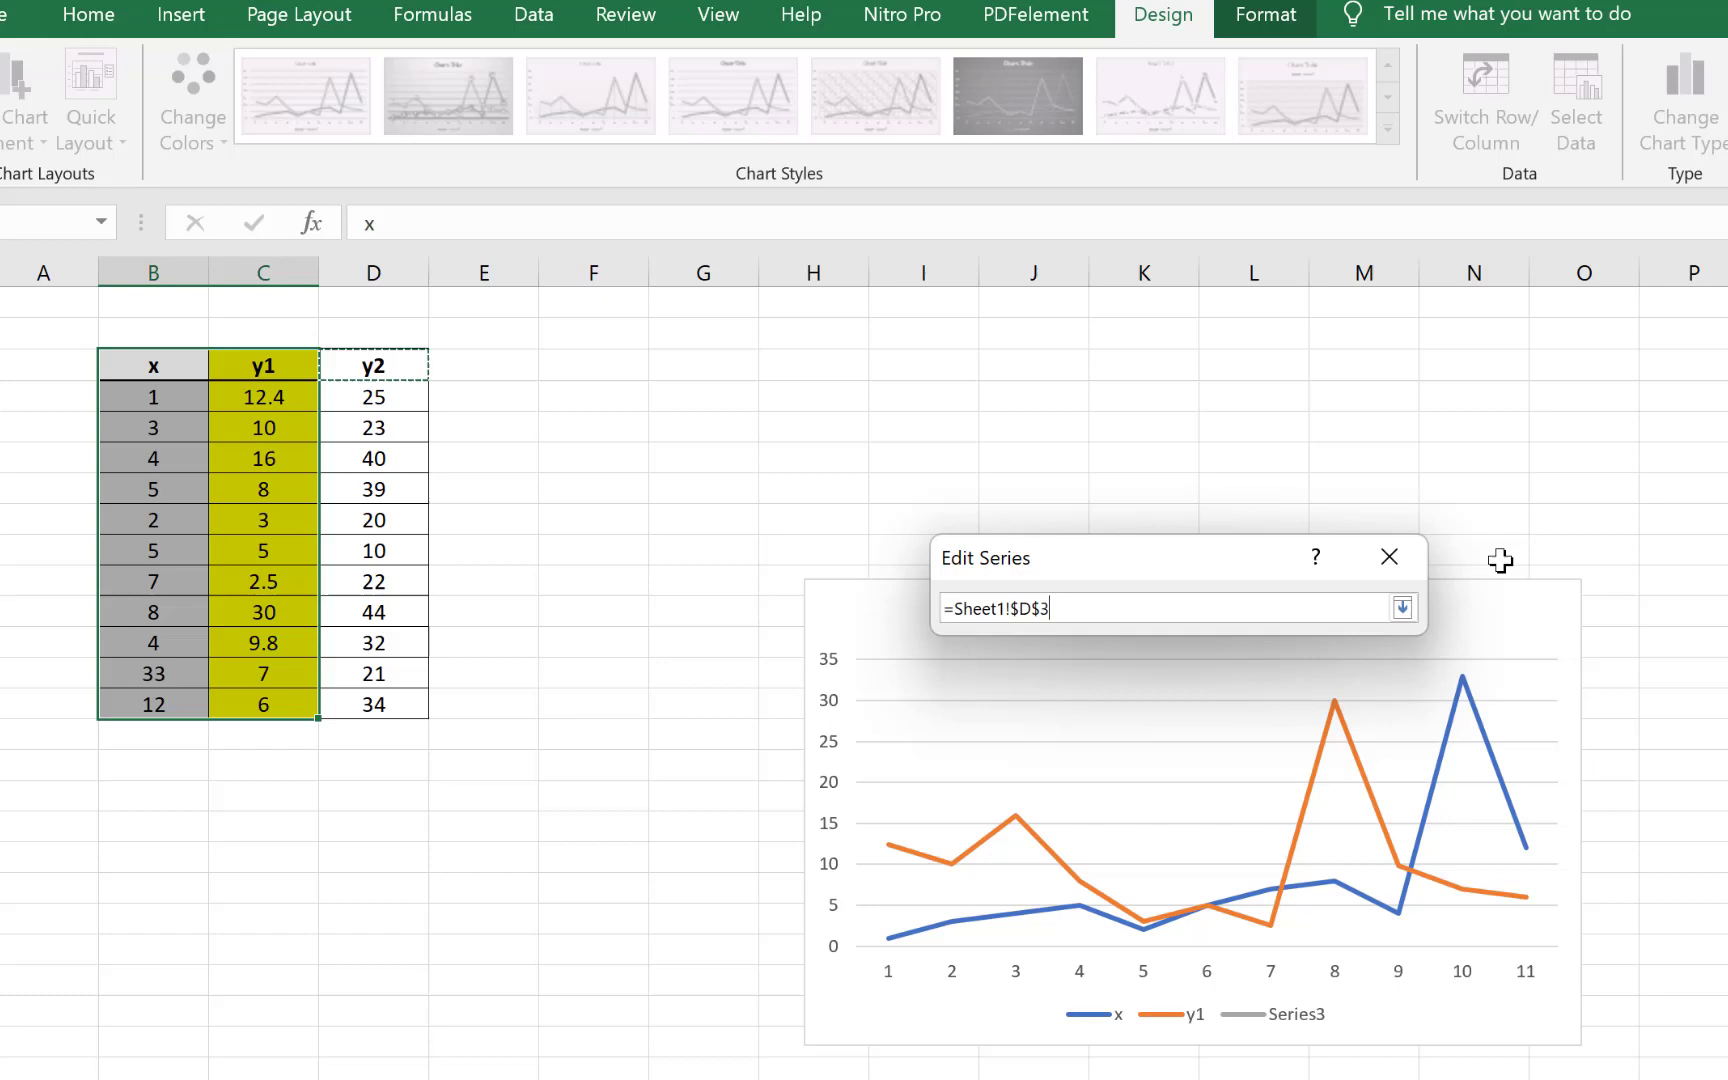
pyautogui.click(1403, 609)
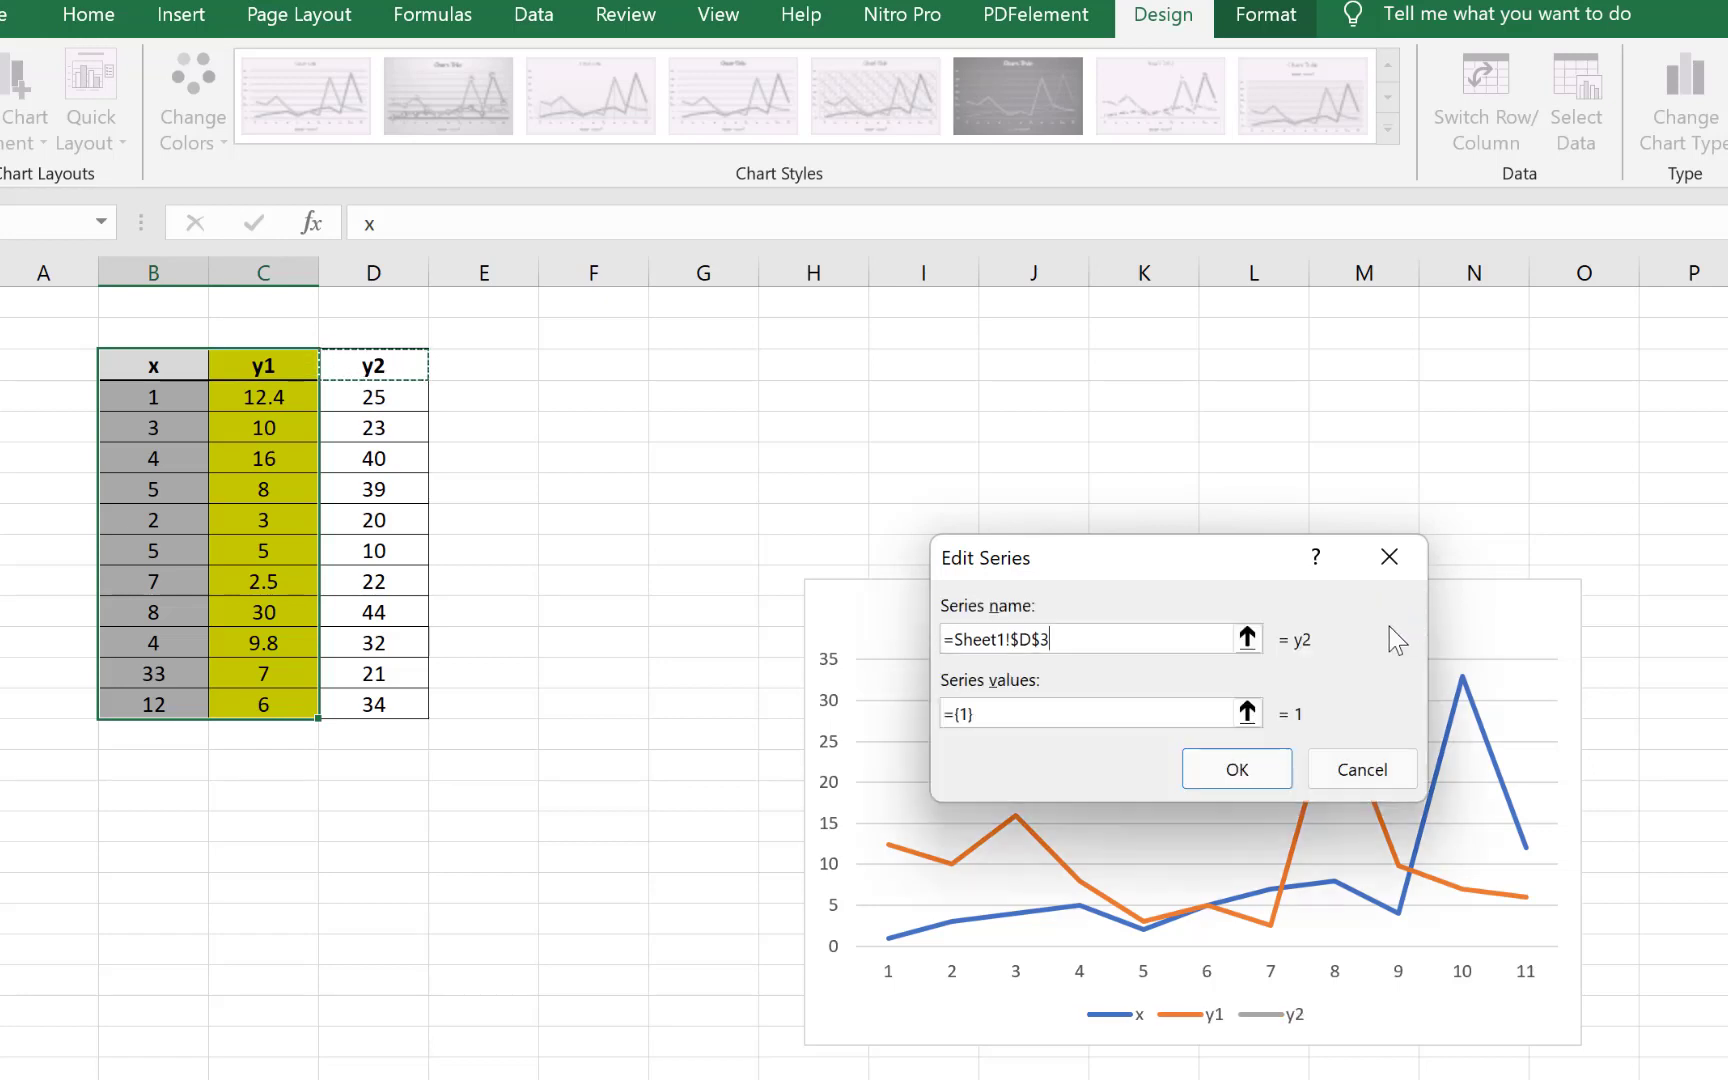
# Step: Set the y2 series values to D4:D14 and apply the data changes
pyautogui.click(1247, 713)
pyautogui.moveTo(378, 401); pyautogui.dragTo(428, 709)
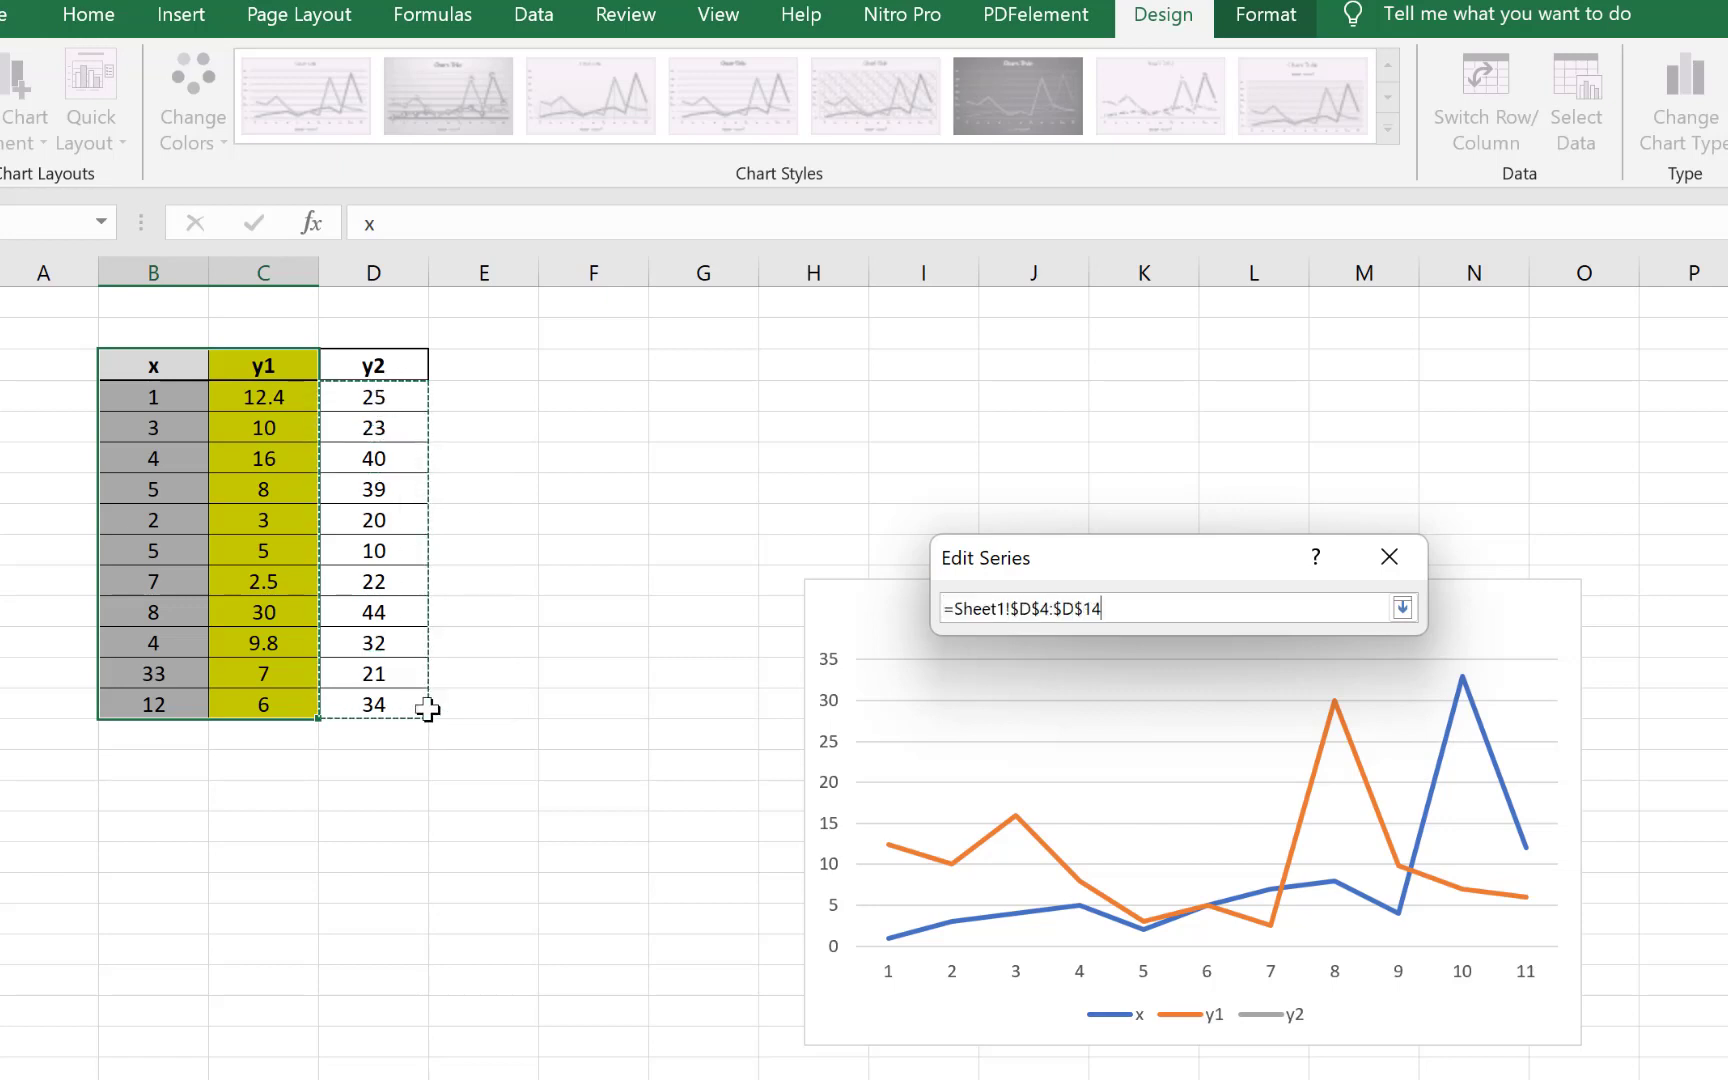
pyautogui.click(1403, 611)
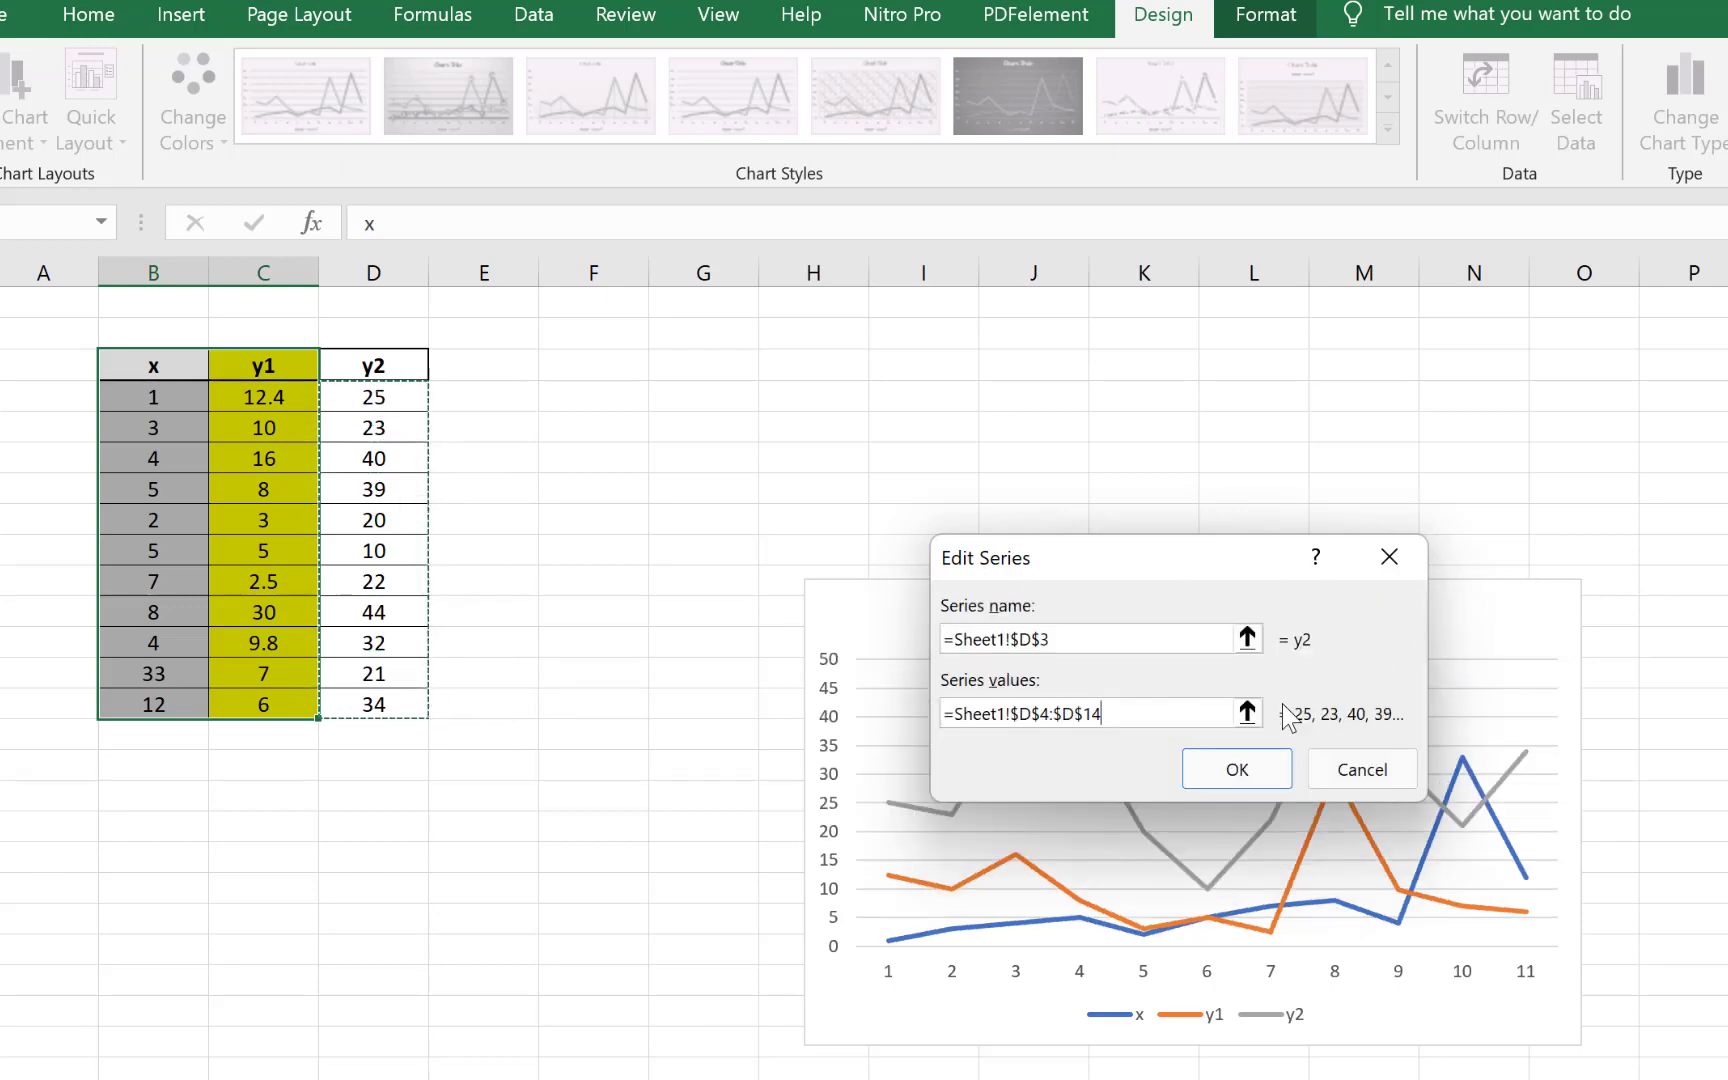
pyautogui.click(1228, 772)
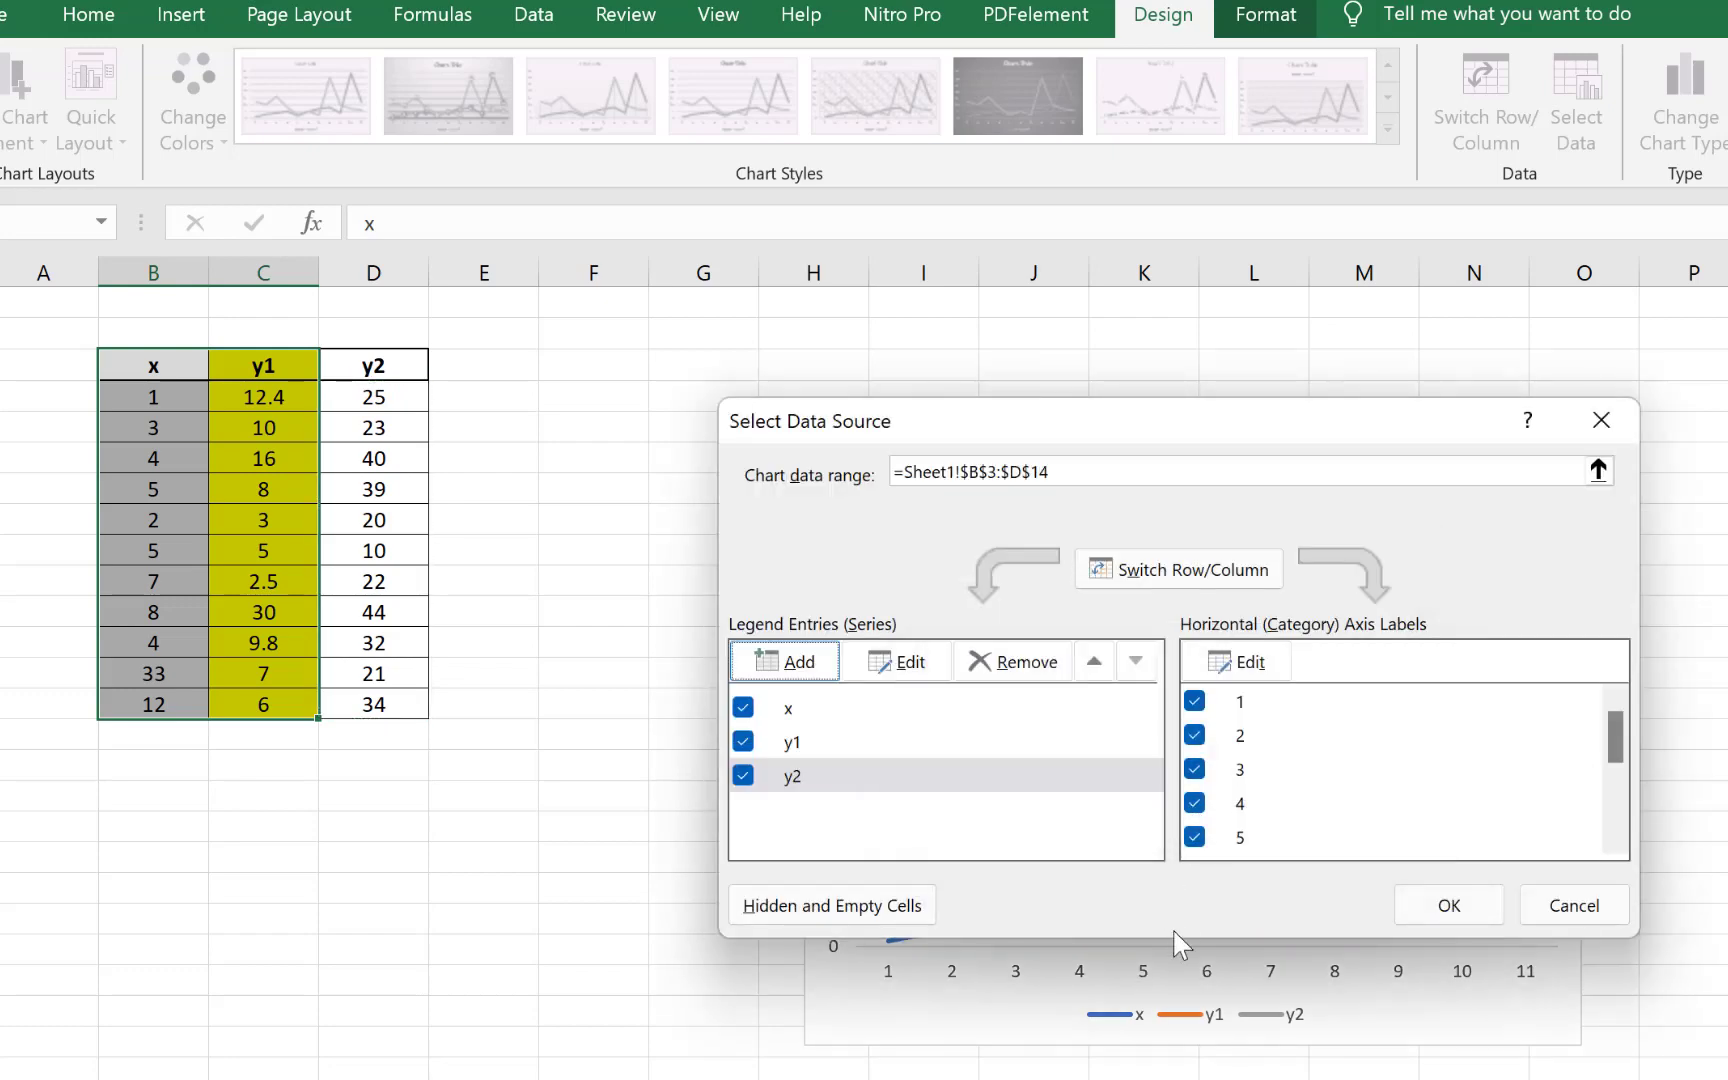
pyautogui.click(1438, 907)
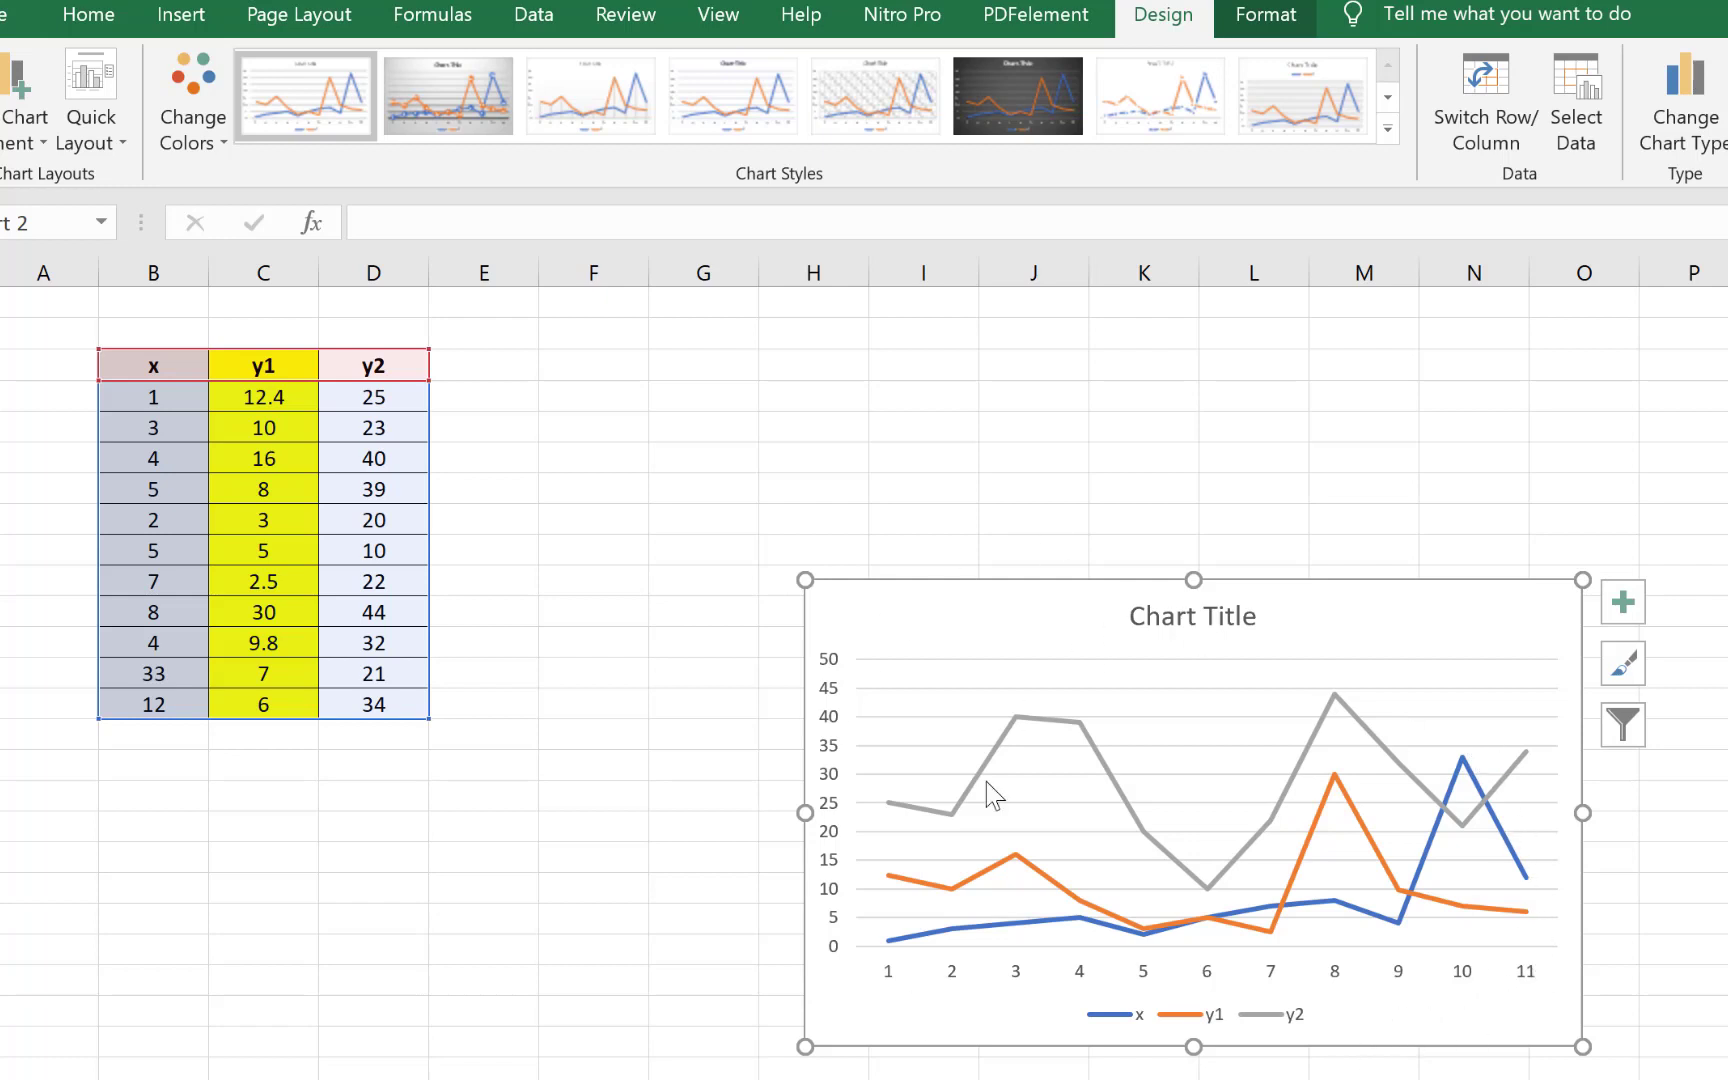
# Step: Try chart styles and settle on the thick-line, marker-free style with a bold title
pyautogui.click(1166, 622)
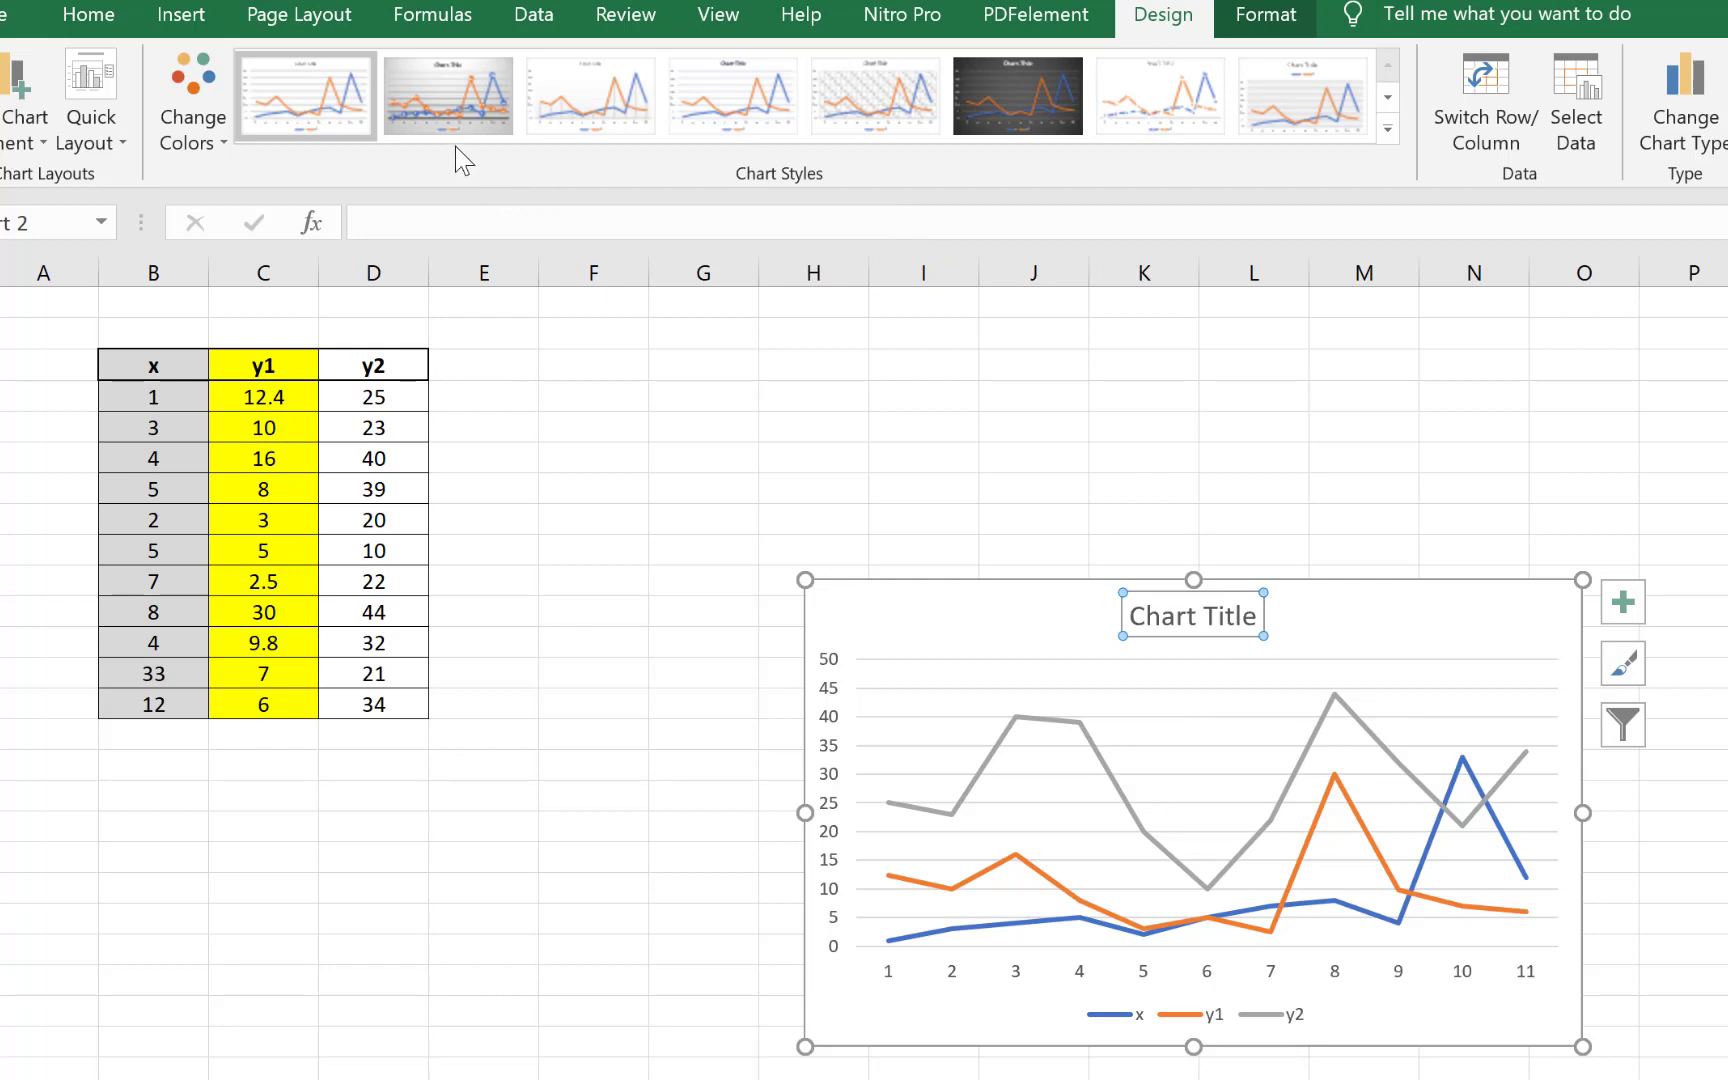
pyautogui.click(219, 142)
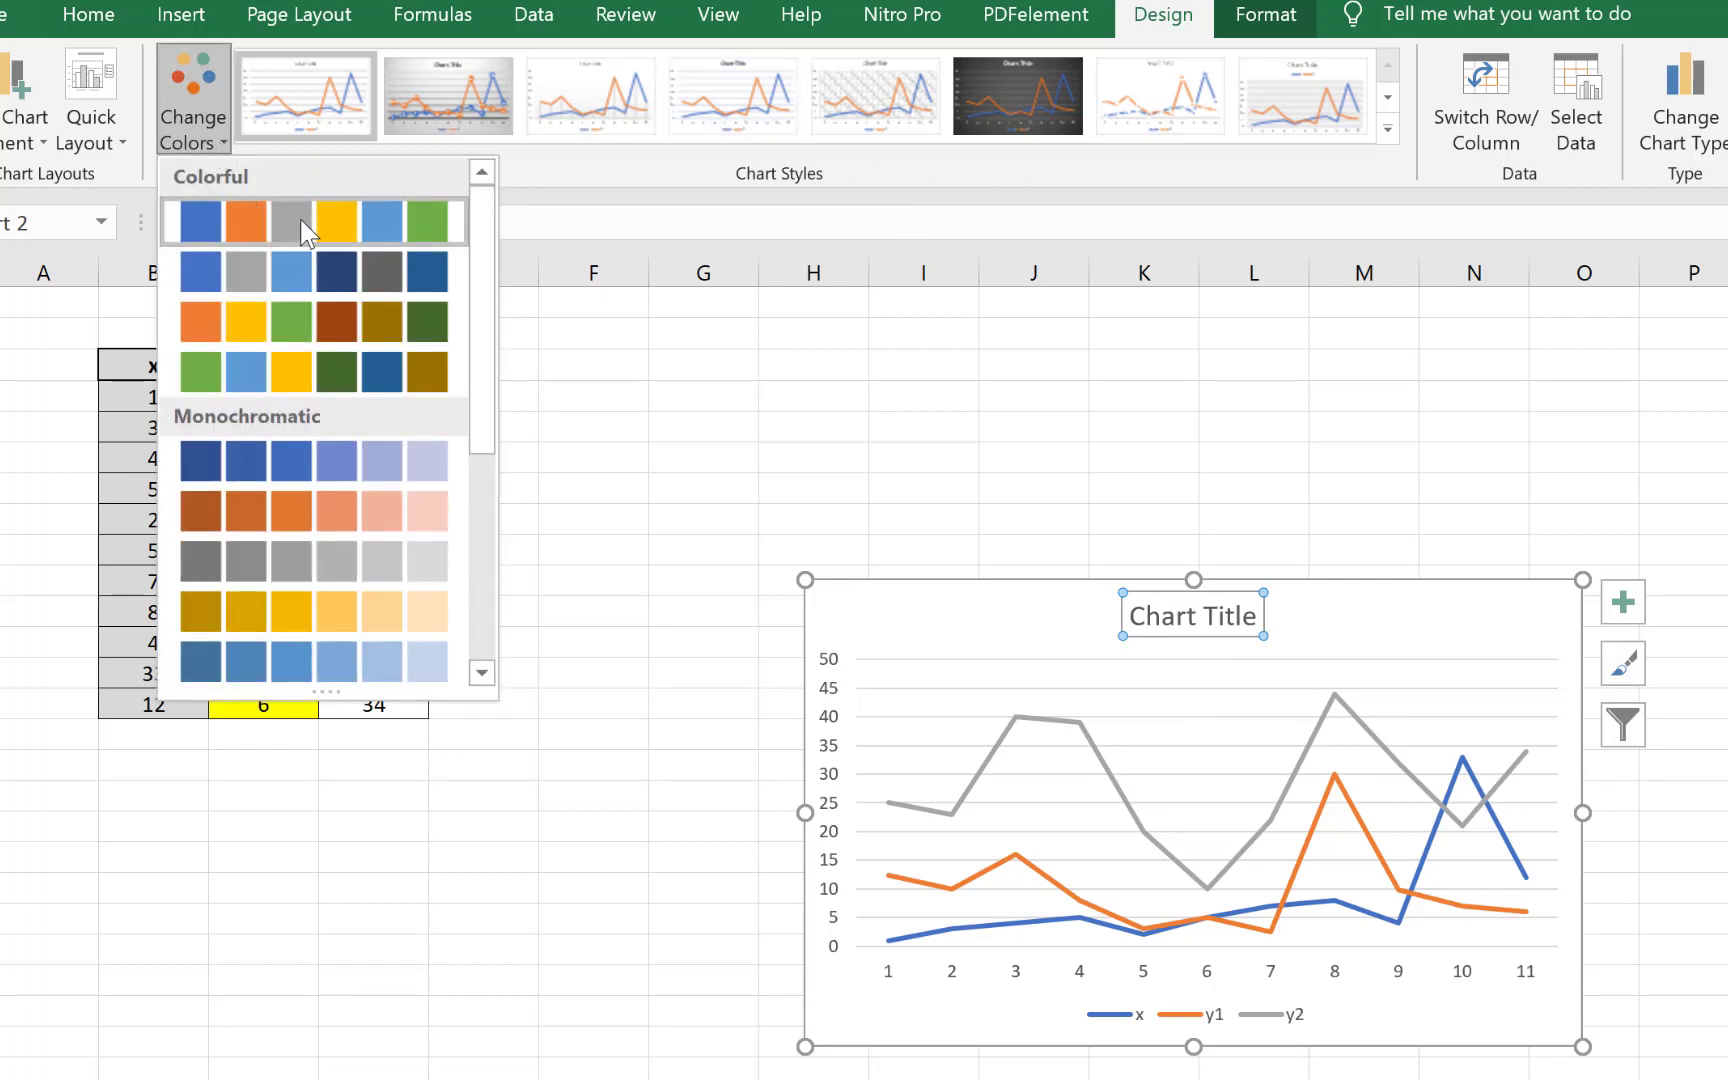
pyautogui.click(1391, 132)
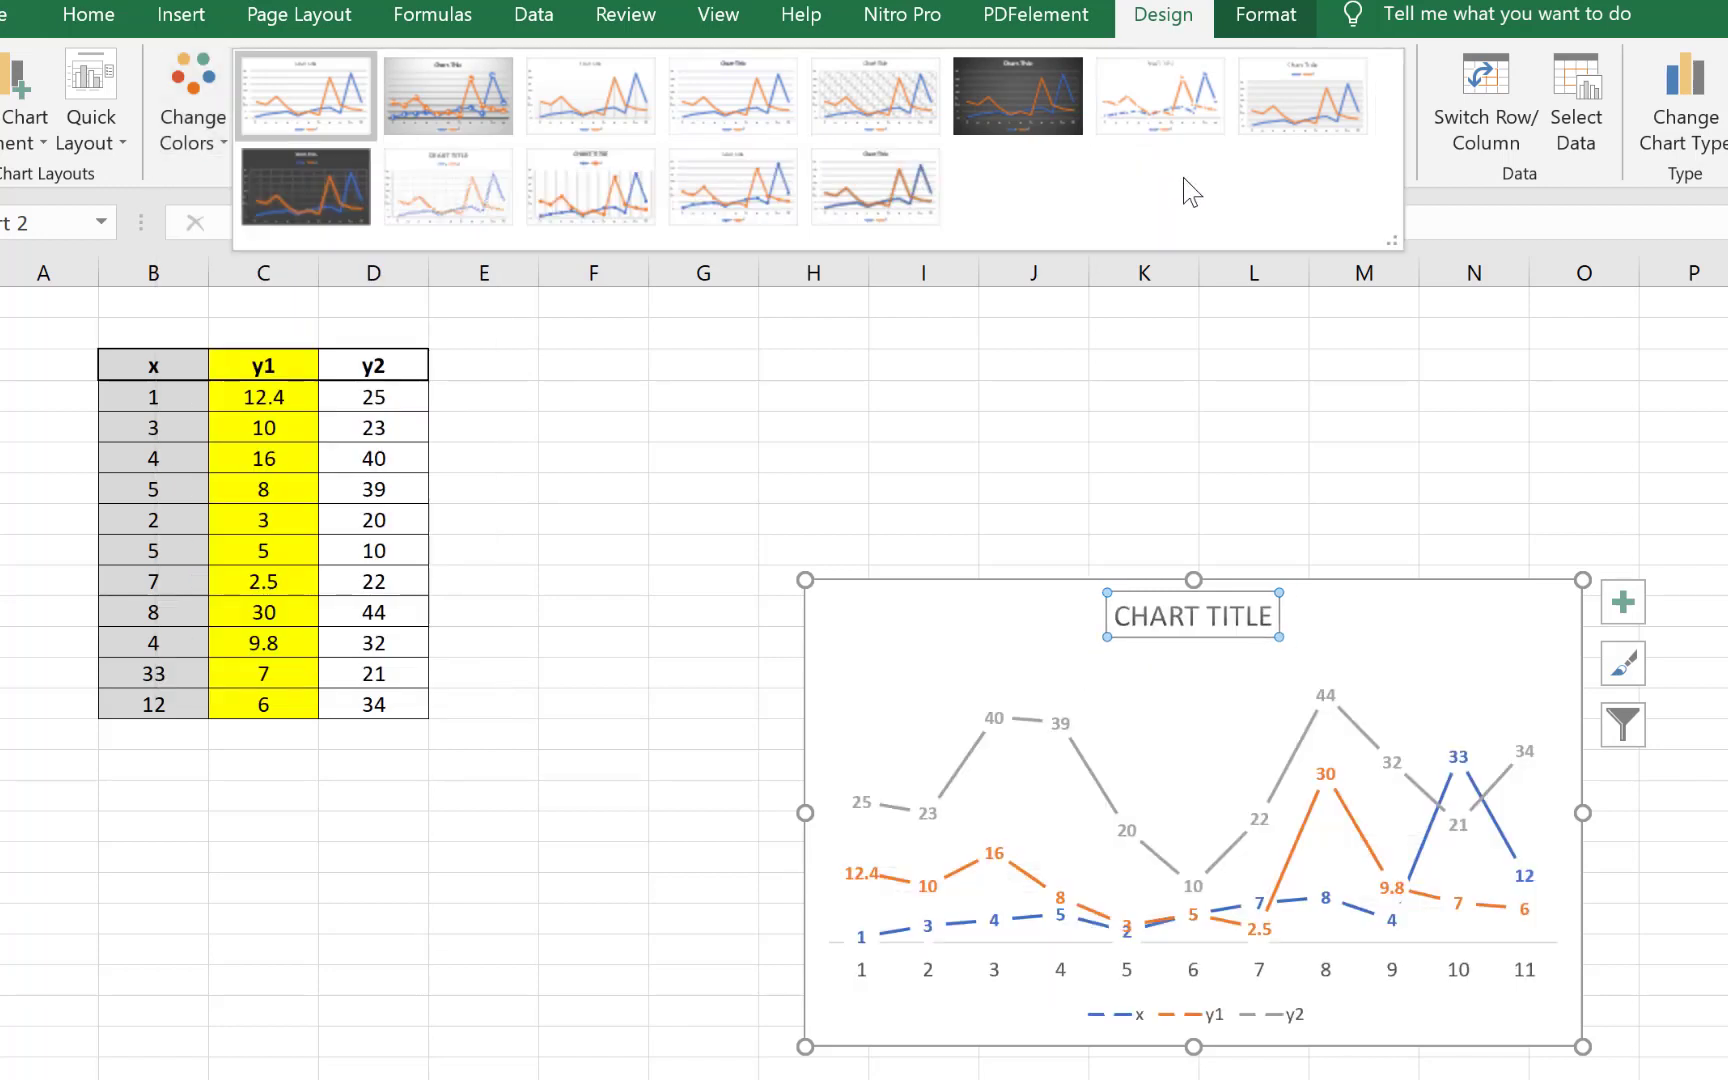
pyautogui.click(741, 198)
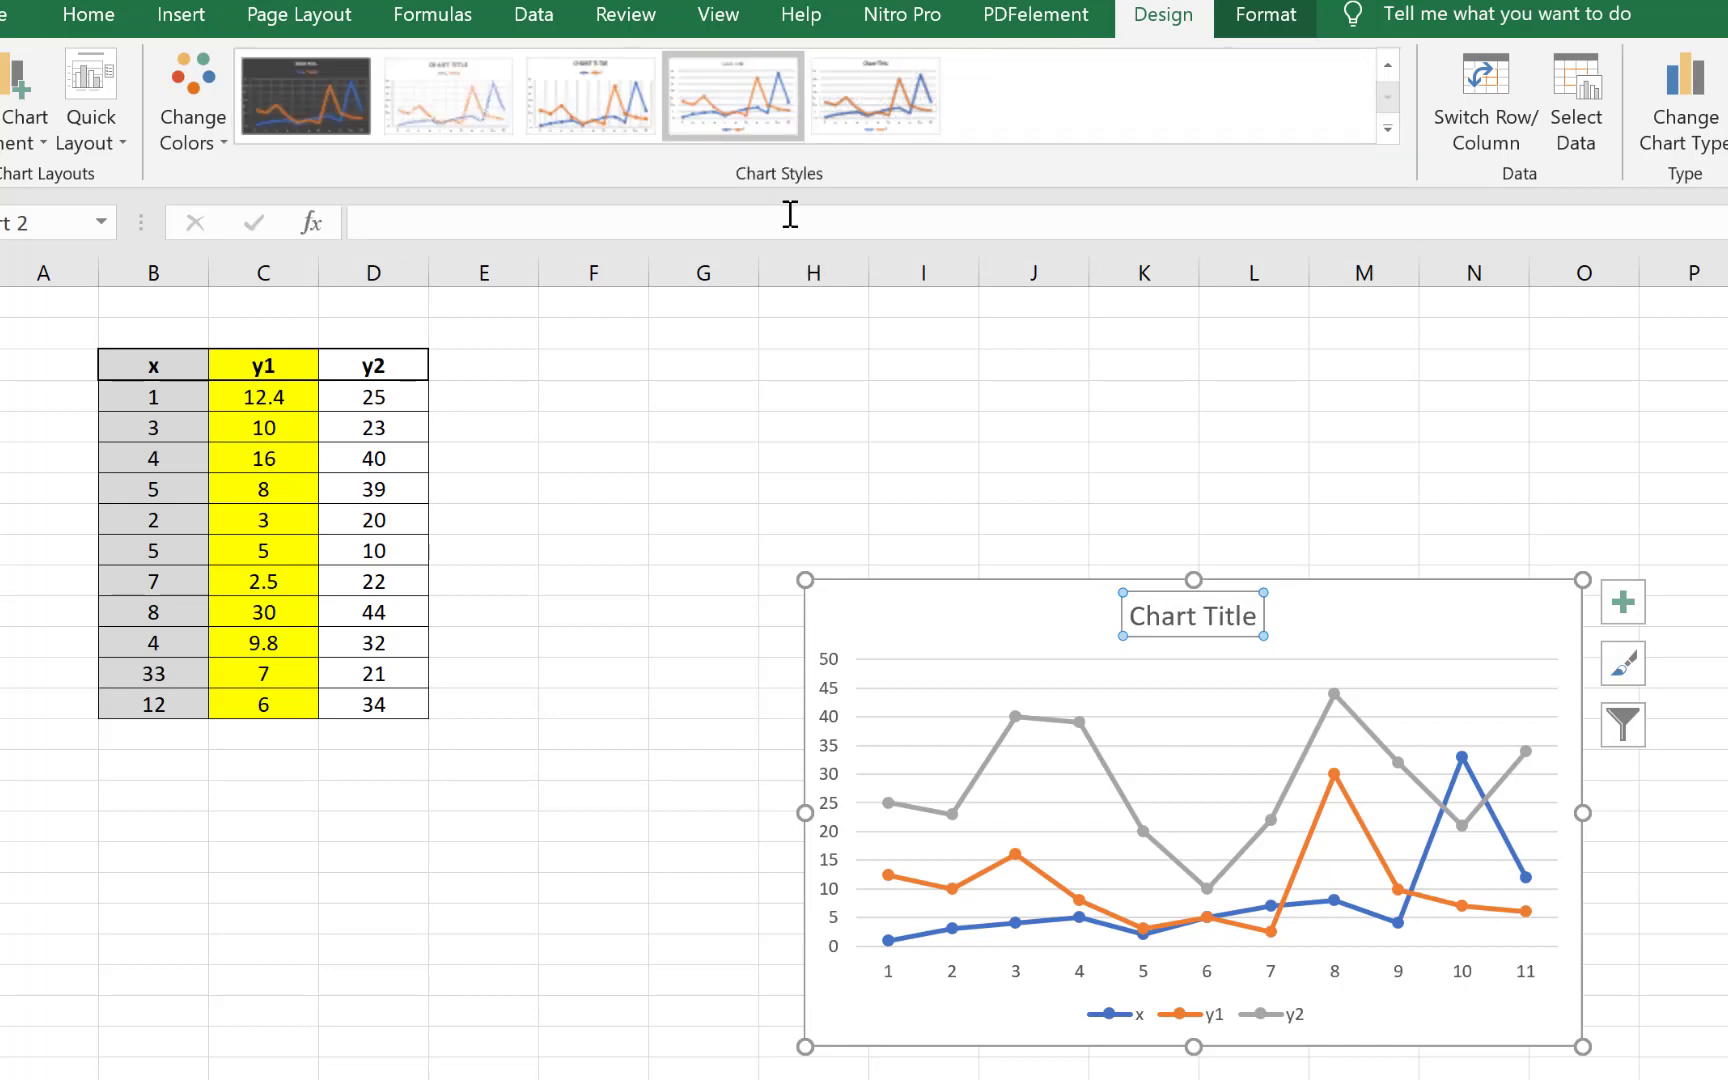
pyautogui.click(1387, 130)
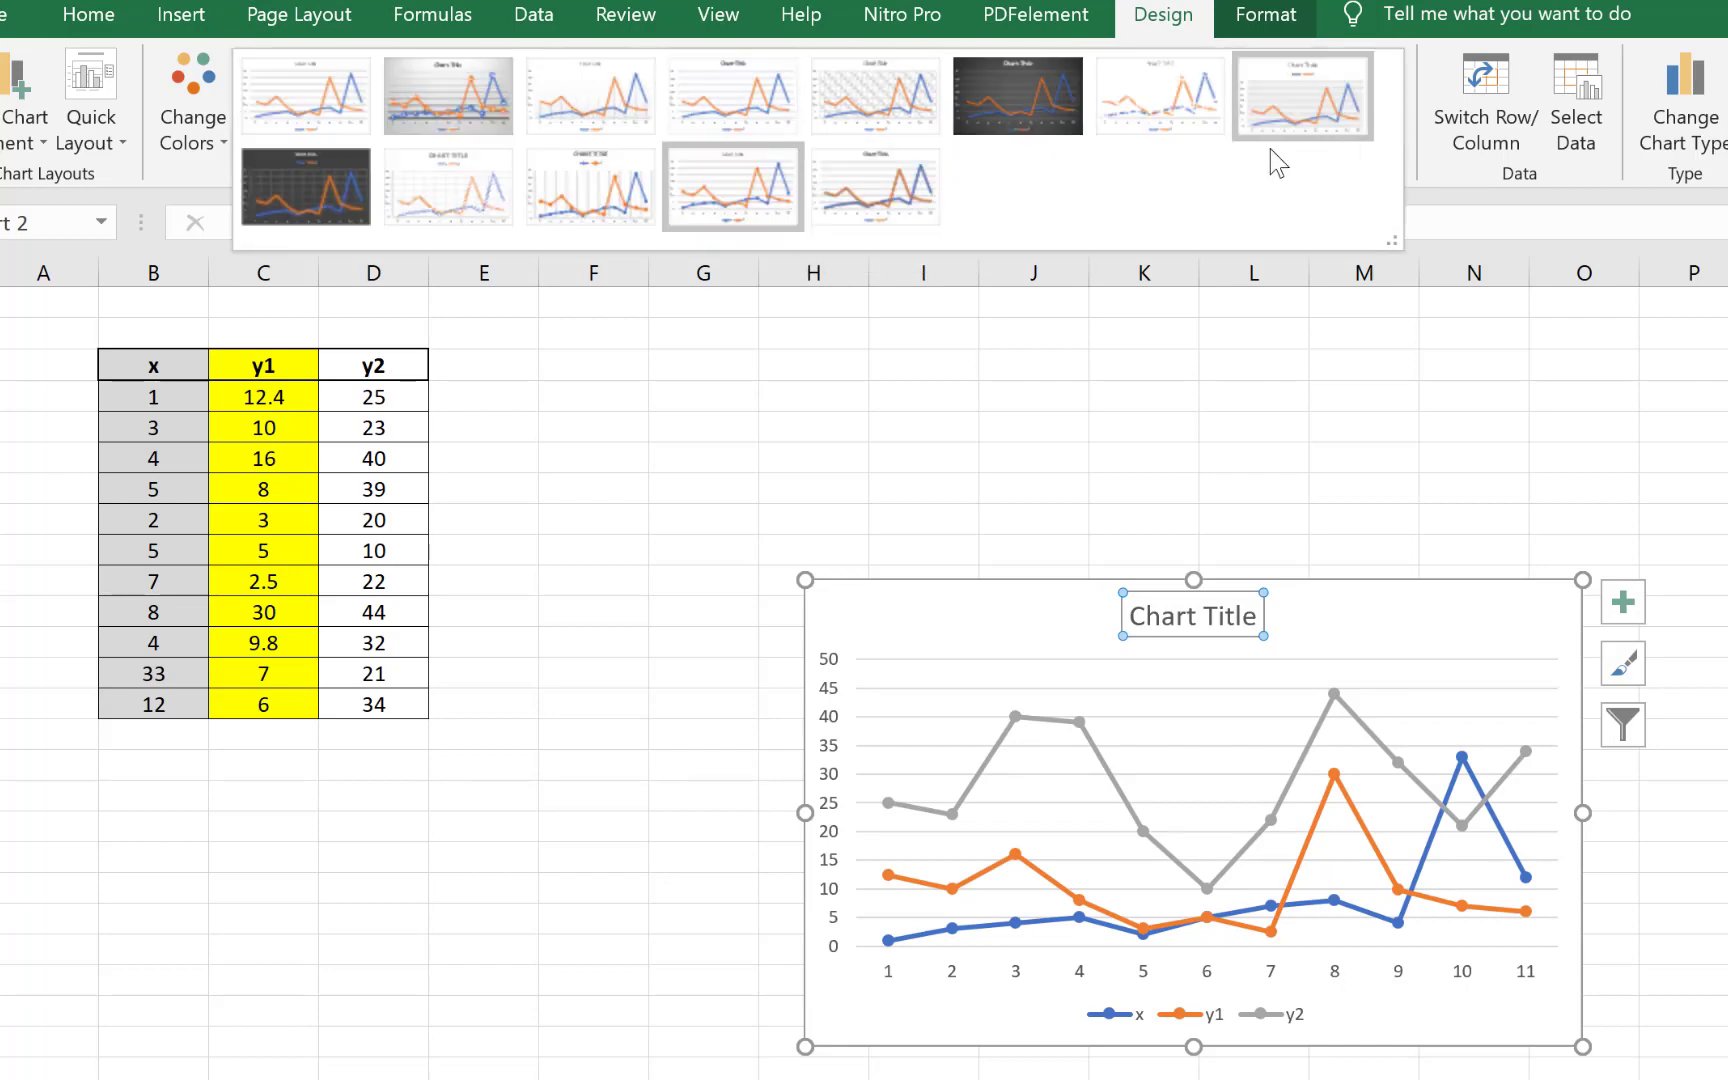
pyautogui.click(890, 211)
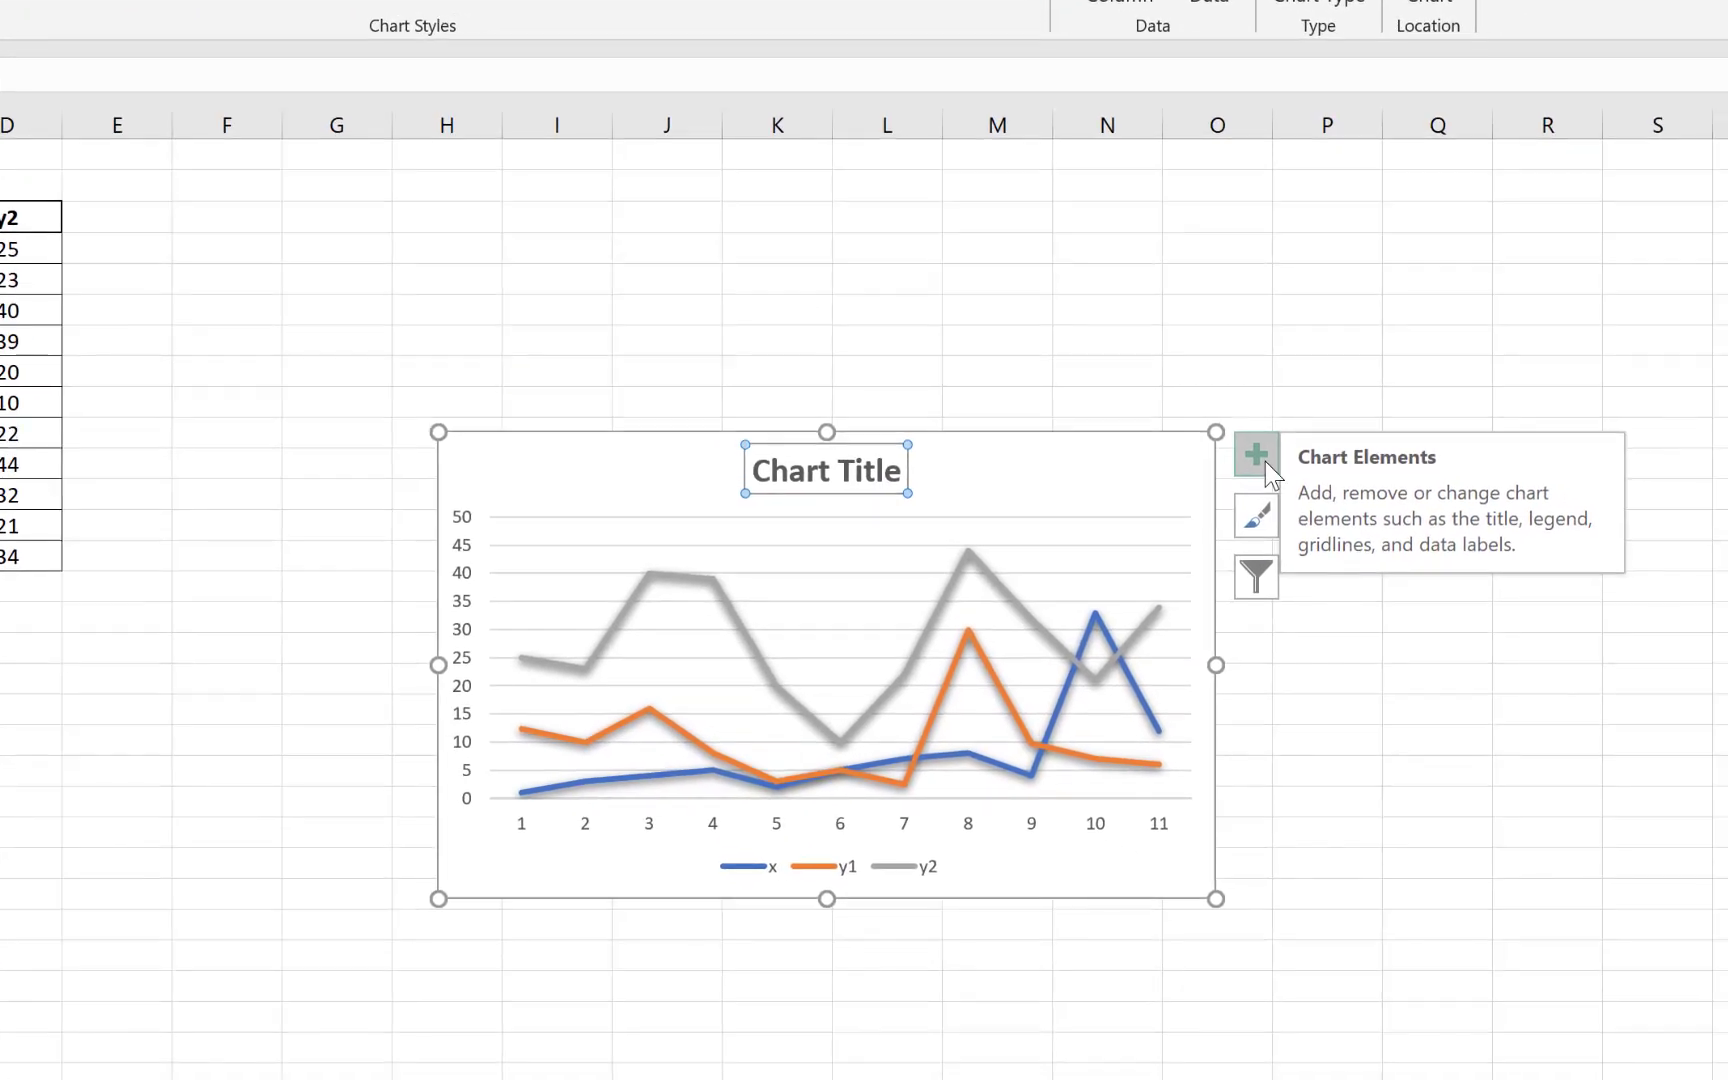
# Step: Turn on Axis Titles, briefly trying data labels, error bars and a trendline
pyautogui.click(1257, 455)
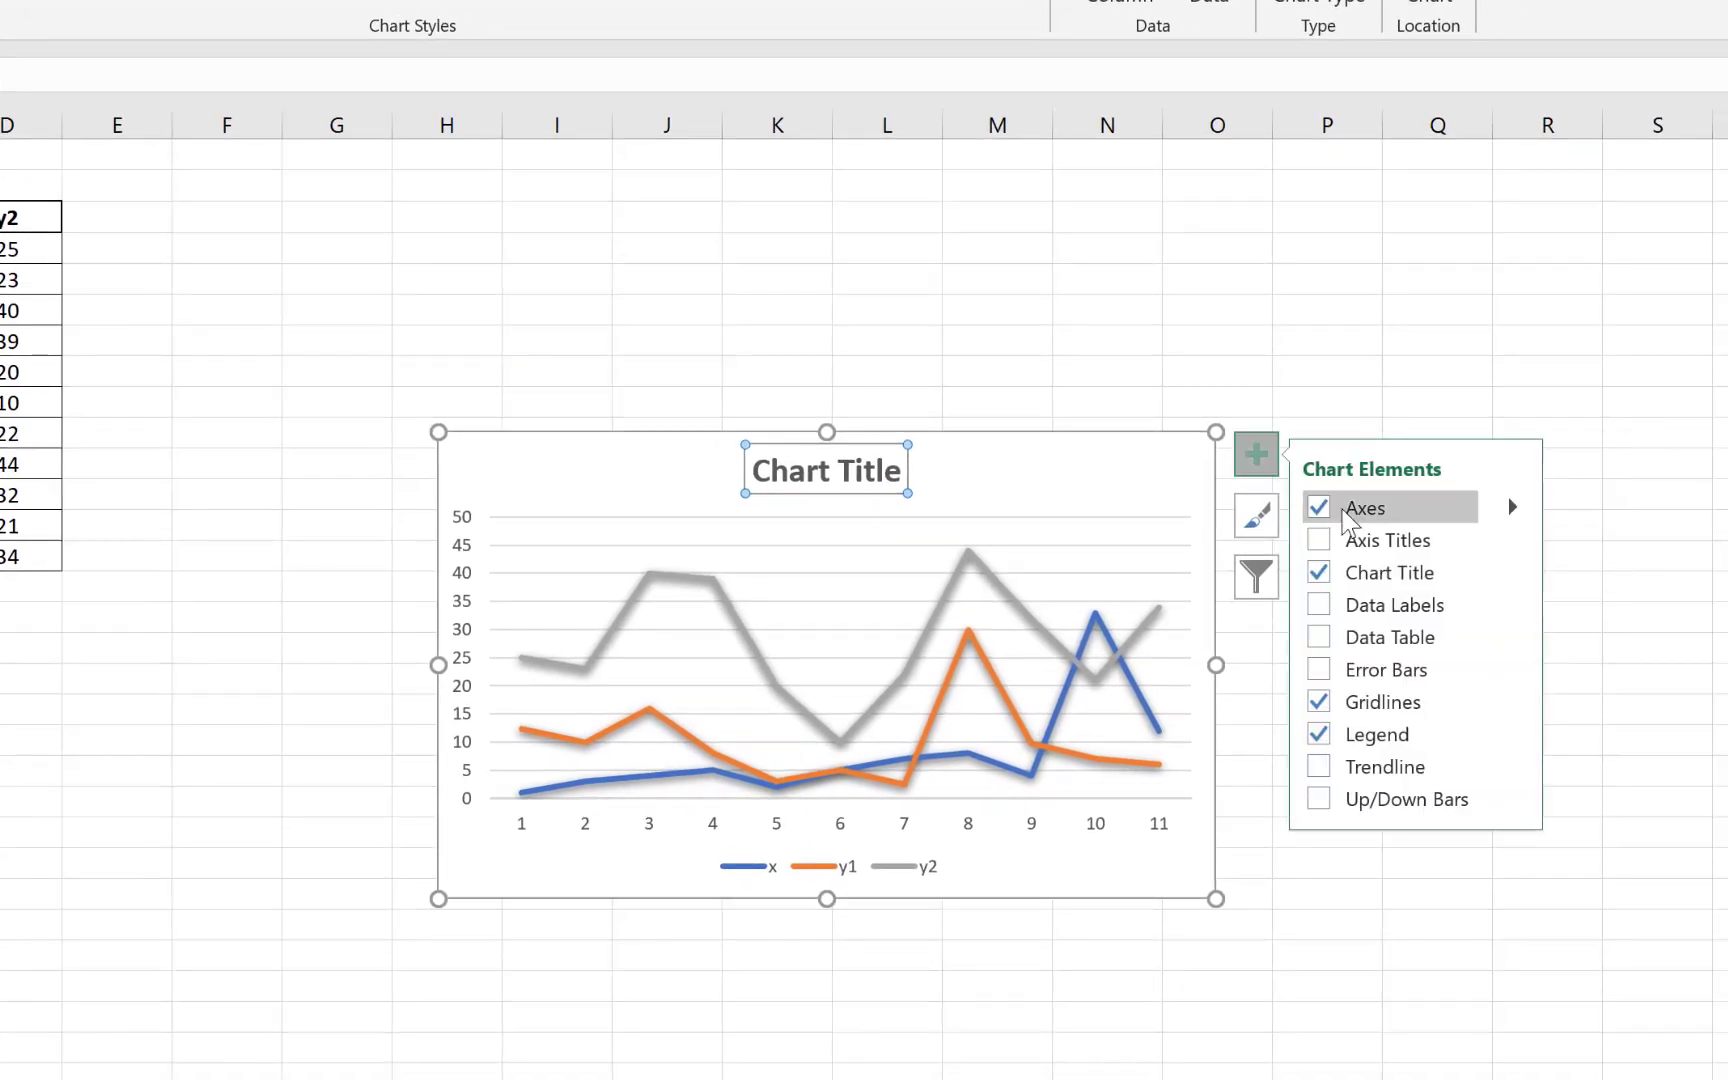
pyautogui.click(1326, 542)
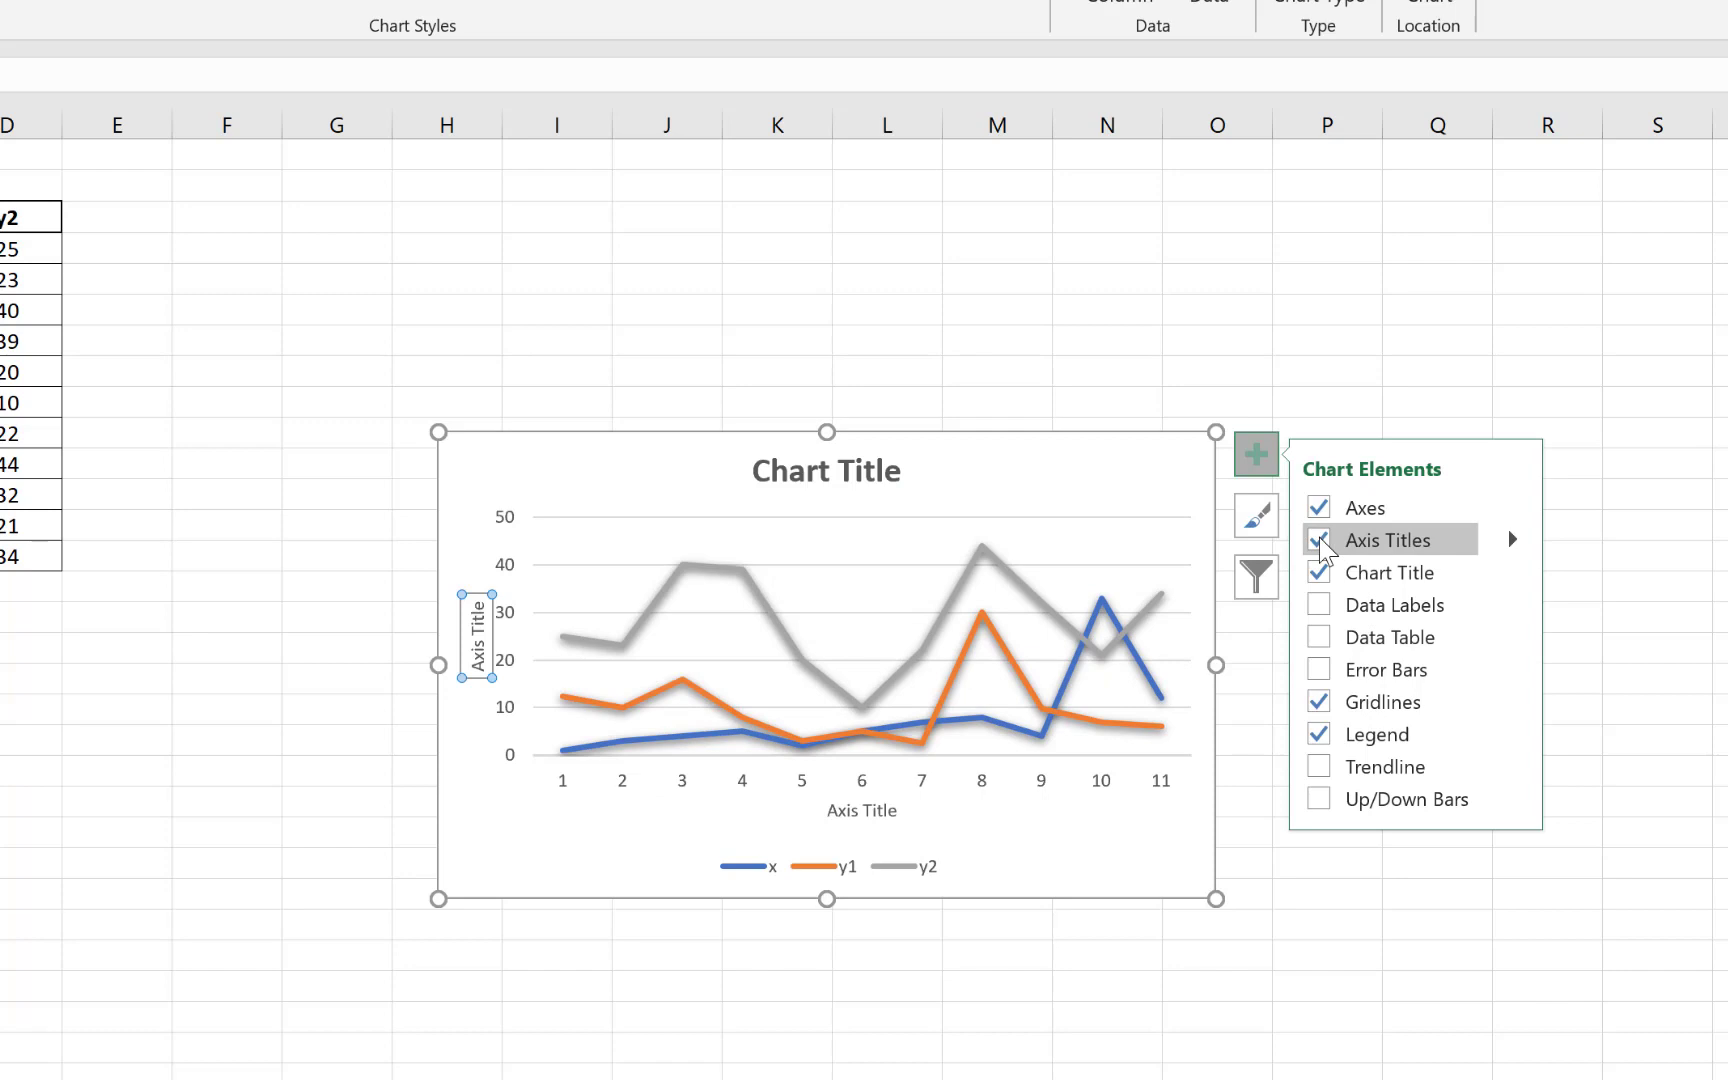
pyautogui.click(1324, 610)
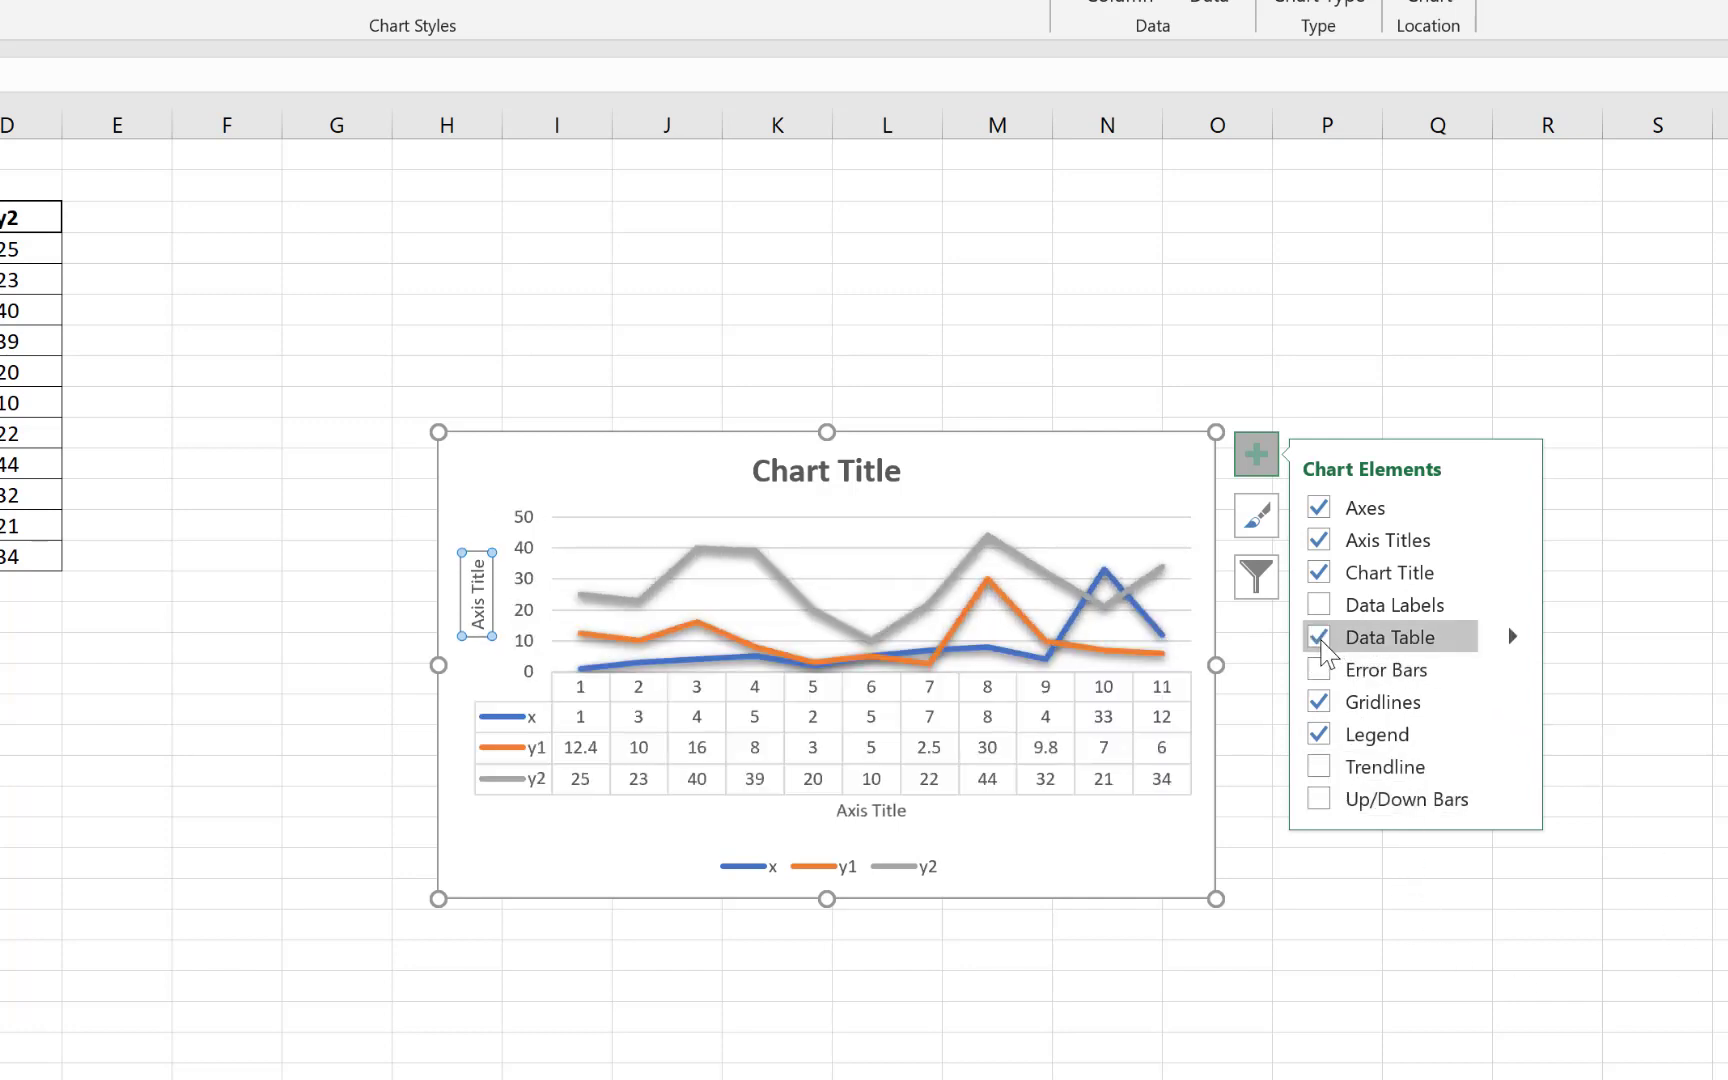
pyautogui.click(1318, 671)
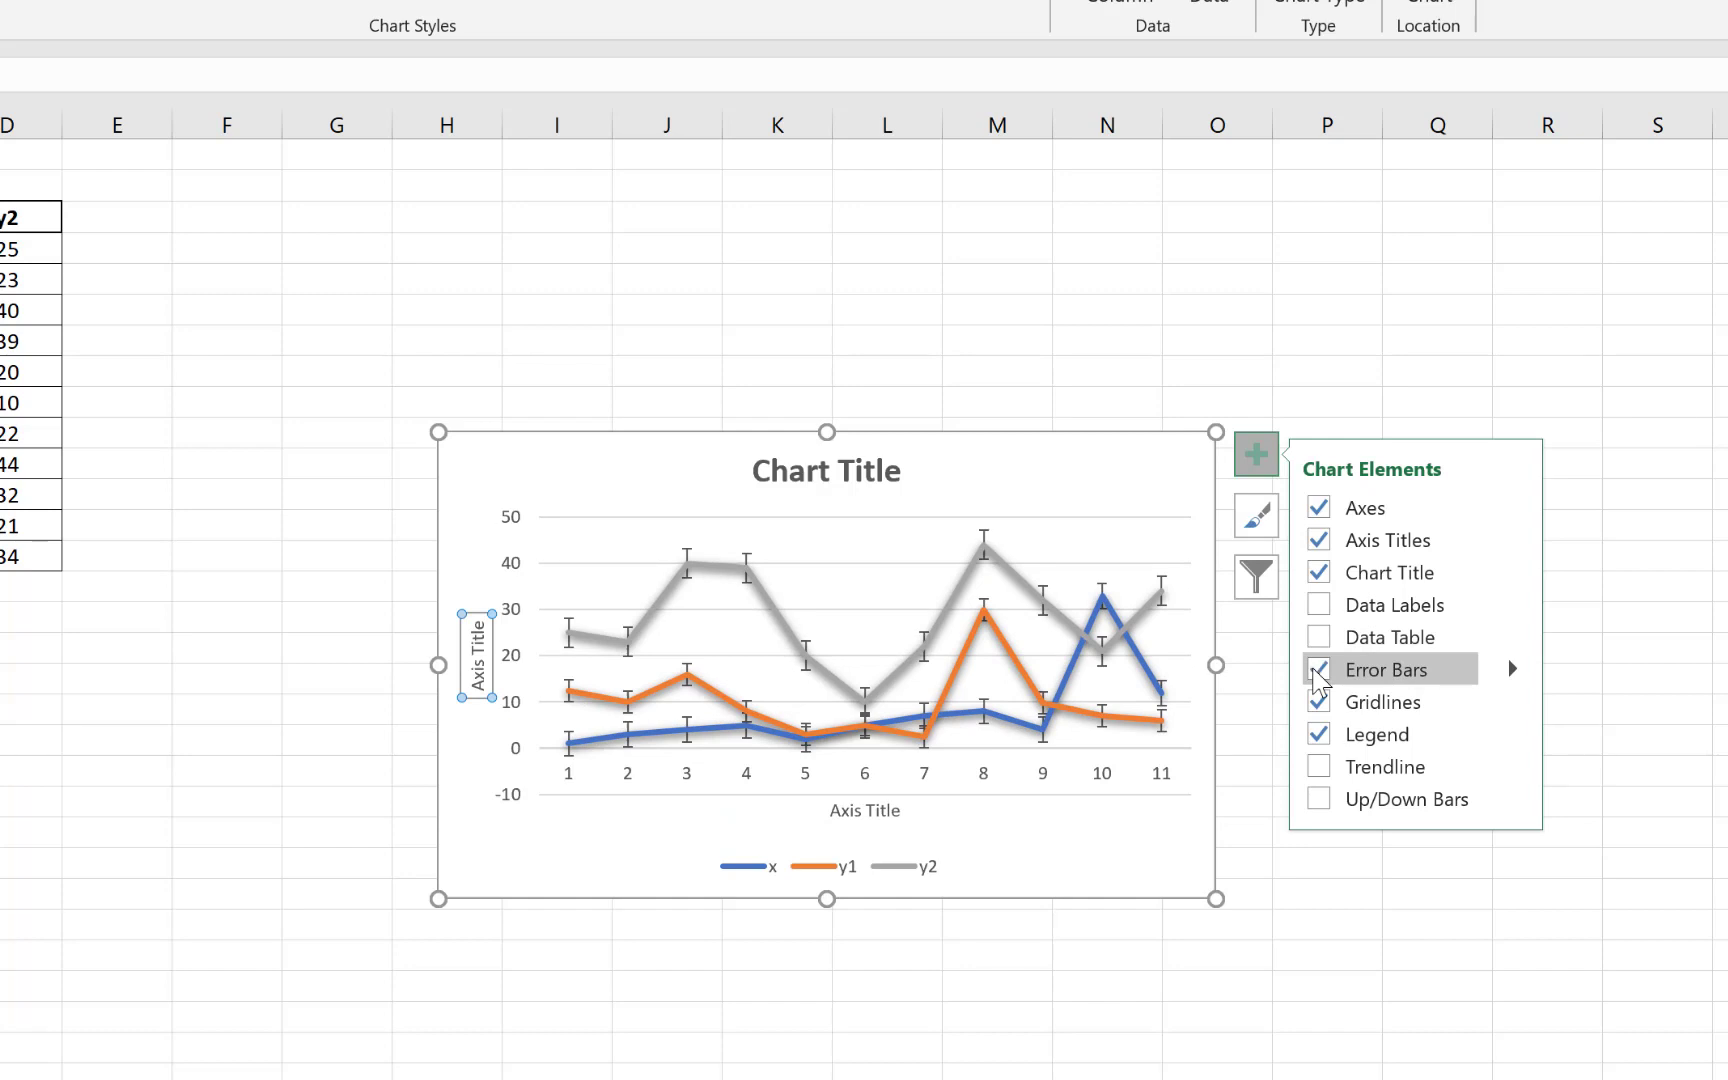
pyautogui.click(1319, 672)
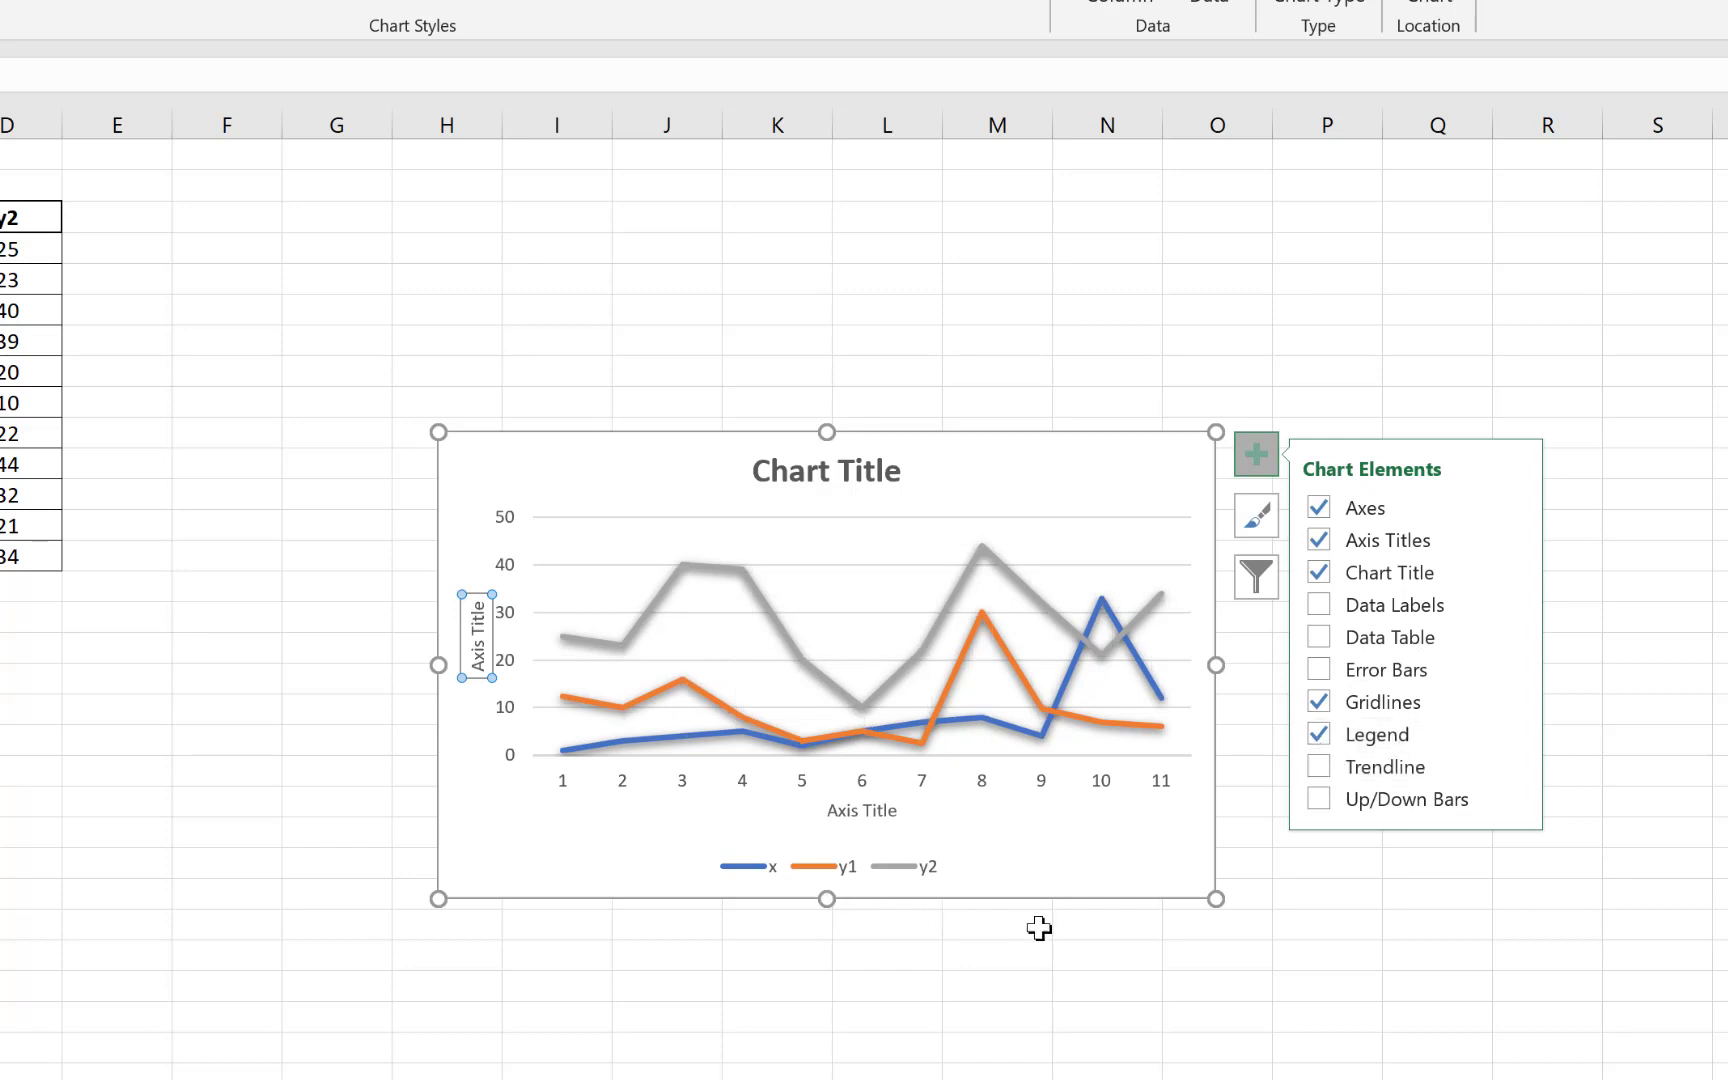
pyautogui.click(1320, 768)
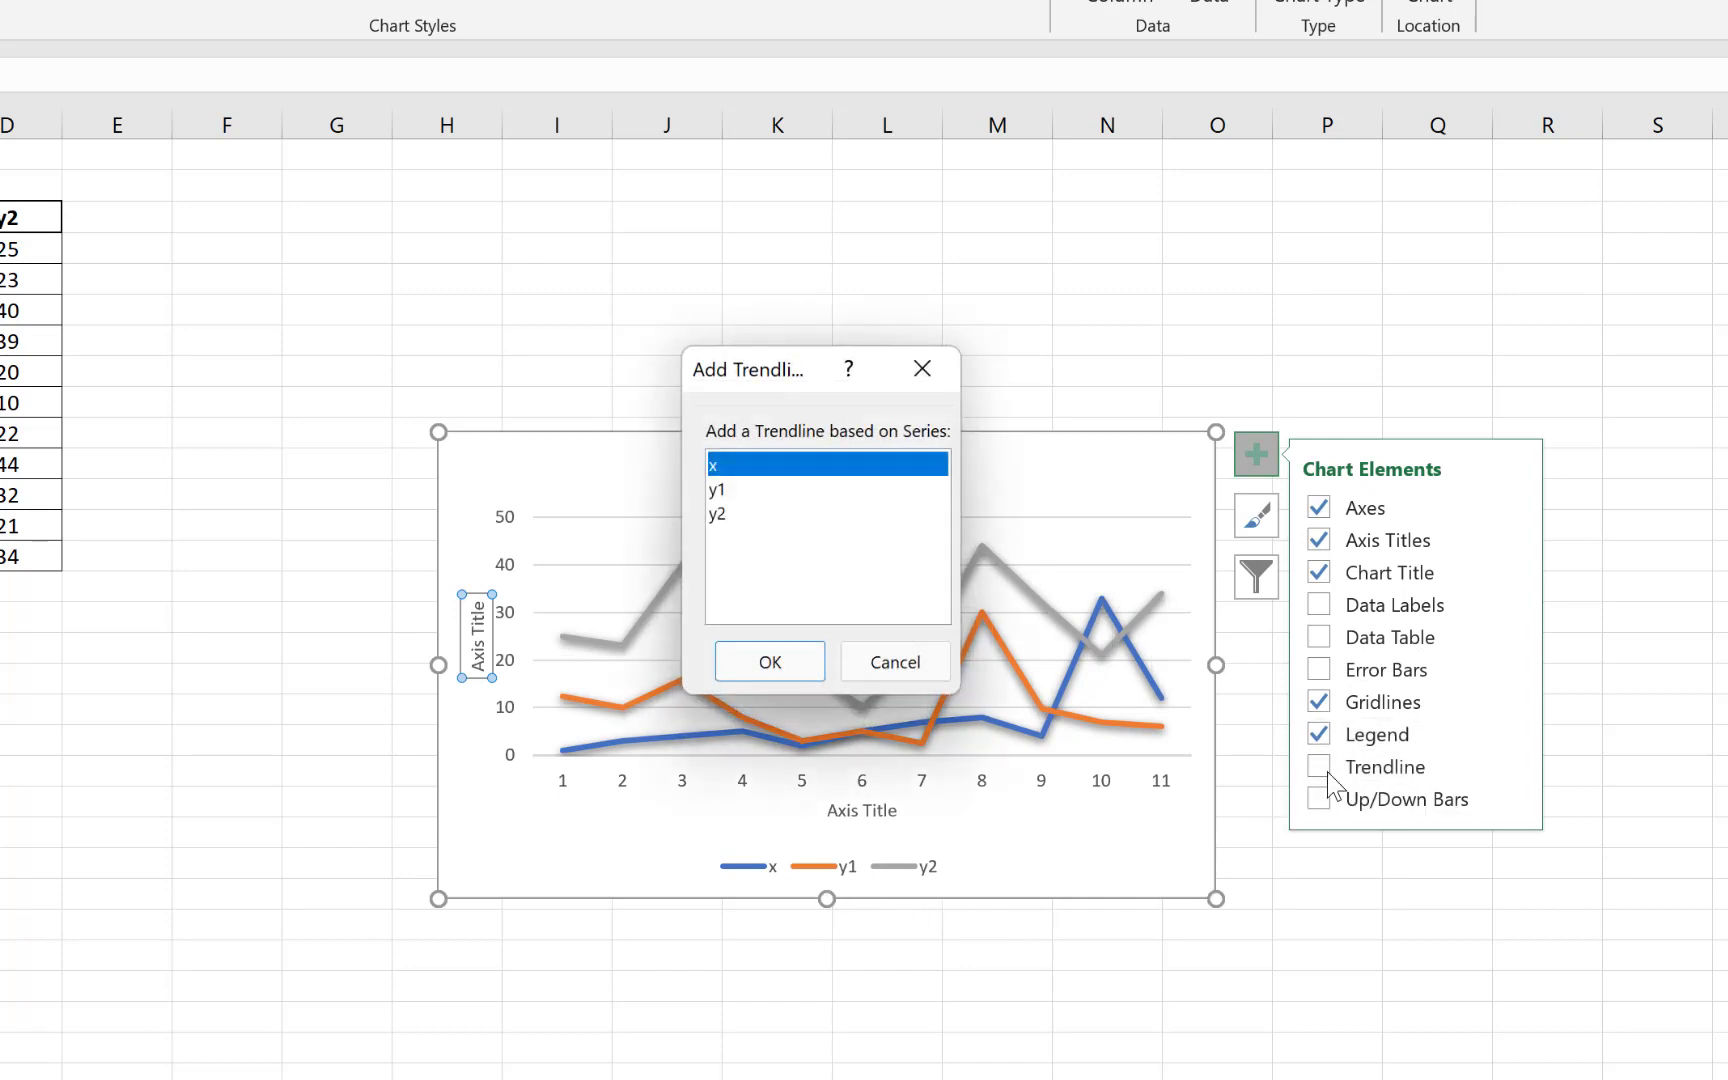
pyautogui.click(885, 662)
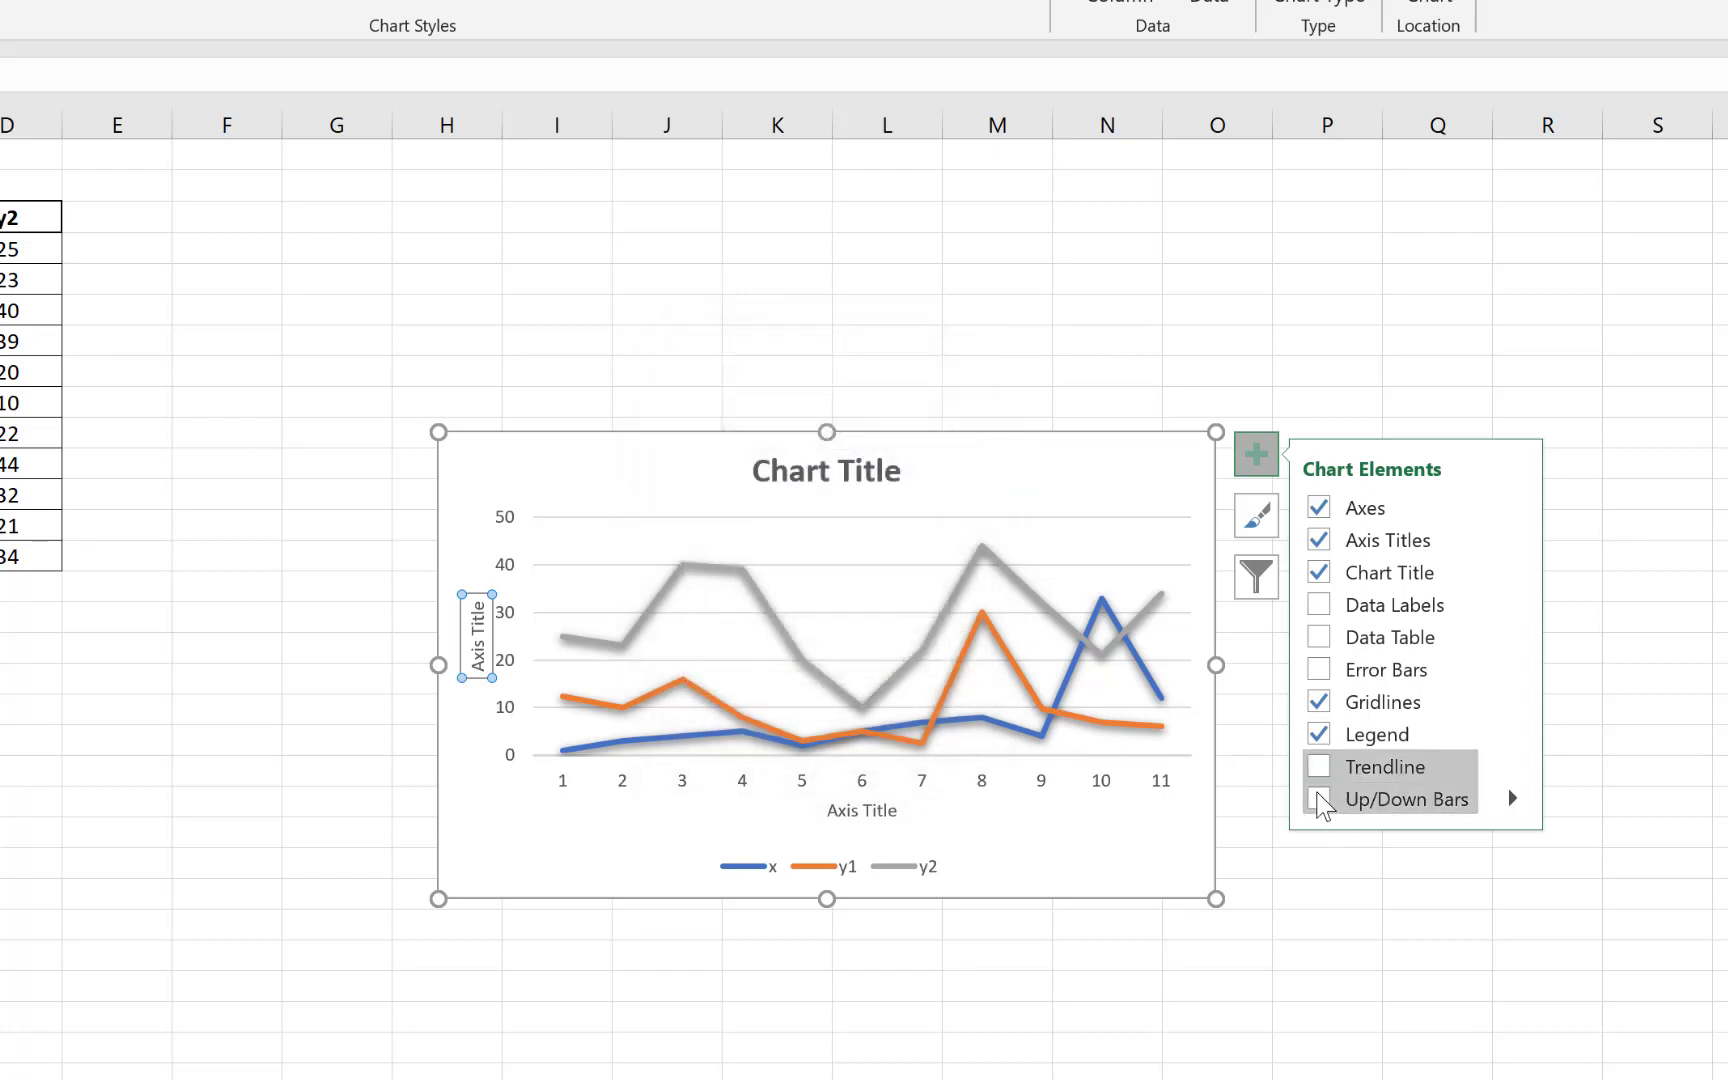